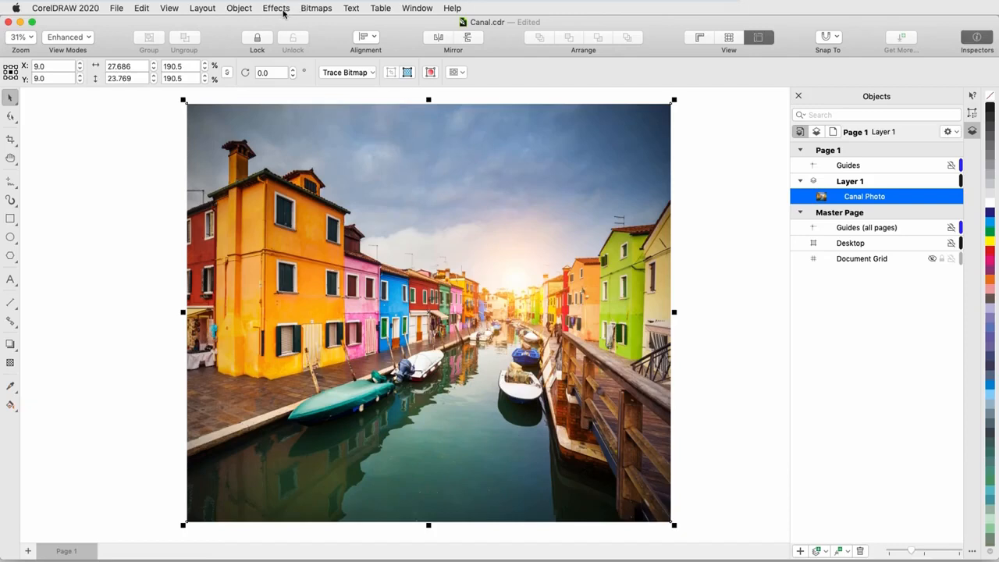
Step: Open the Art Style effect for the selected canal photo
{"action": "left_click", "coordinate": [281, 9]}
{"action": "mouse_move", "coordinate": [320, 129]}
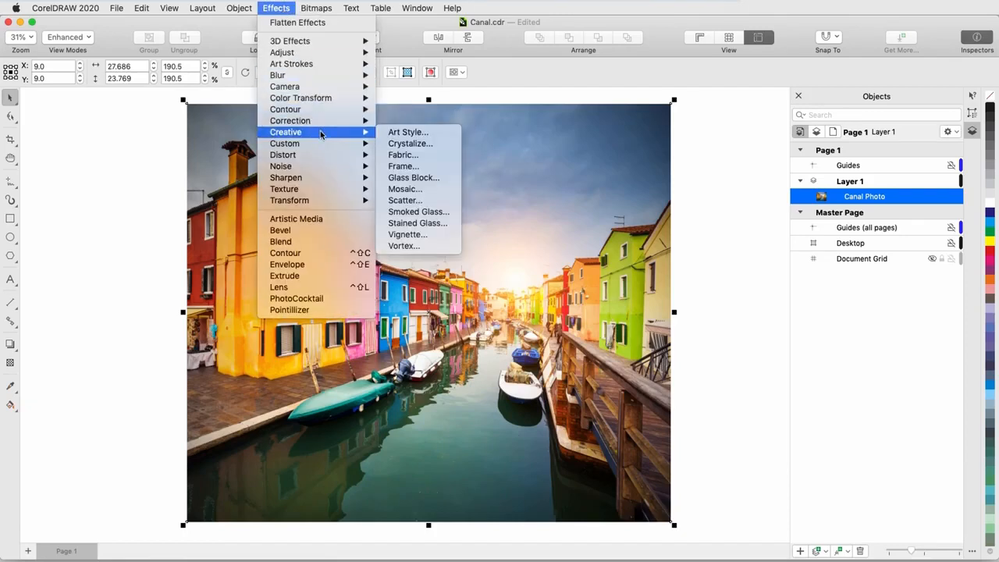
{"action": "left_click", "coordinate": [431, 137]}
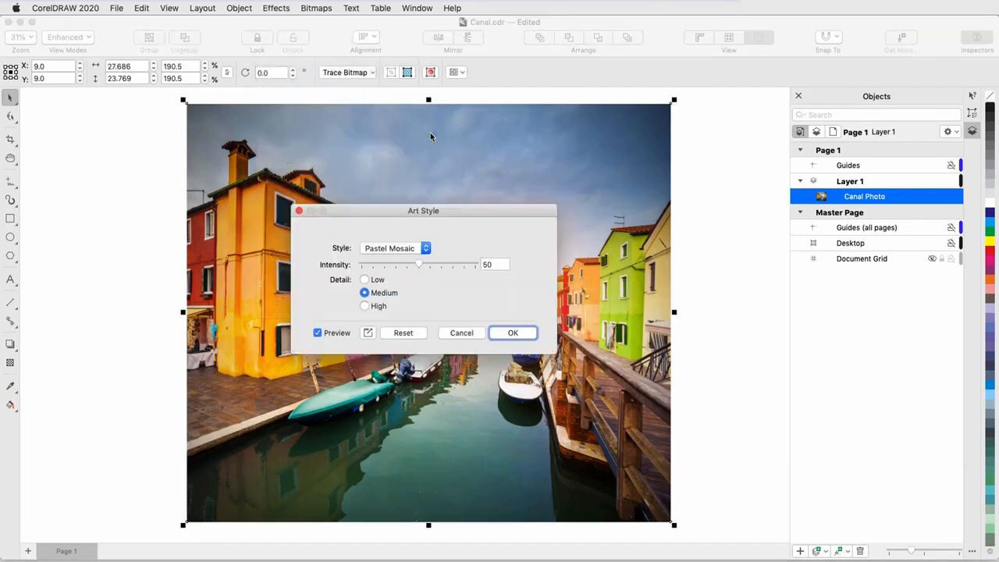
{"action": "left_click_drag", "start_coordinate": [351, 213], "coordinate": [683, 314]}
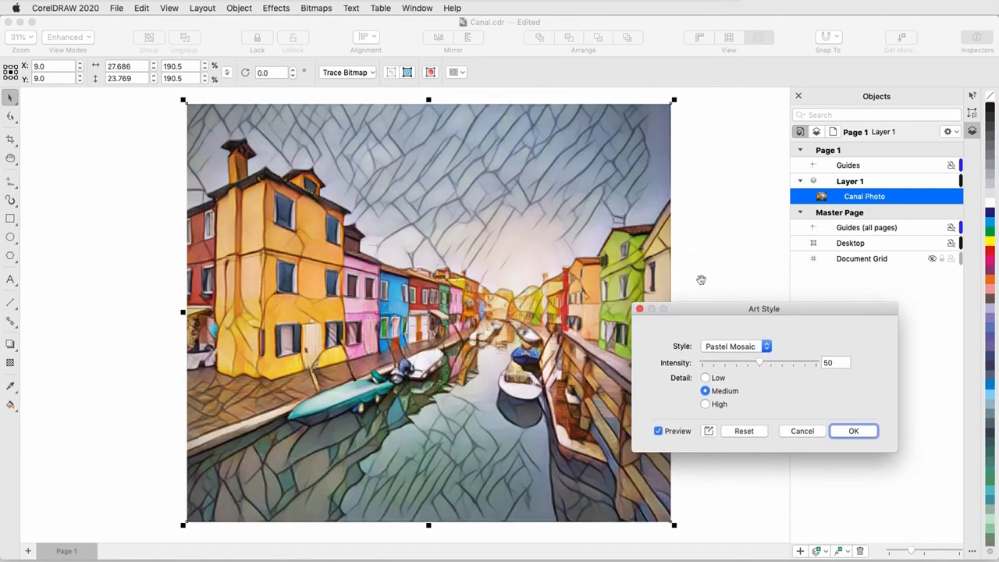
Step: Preview the Bold Edges, Sunset, Saturated Acrylic and Wood Blocks styles, setting Wood Blocks to intensity 73 with High detail
{"action": "left_click", "coordinate": [767, 346]}
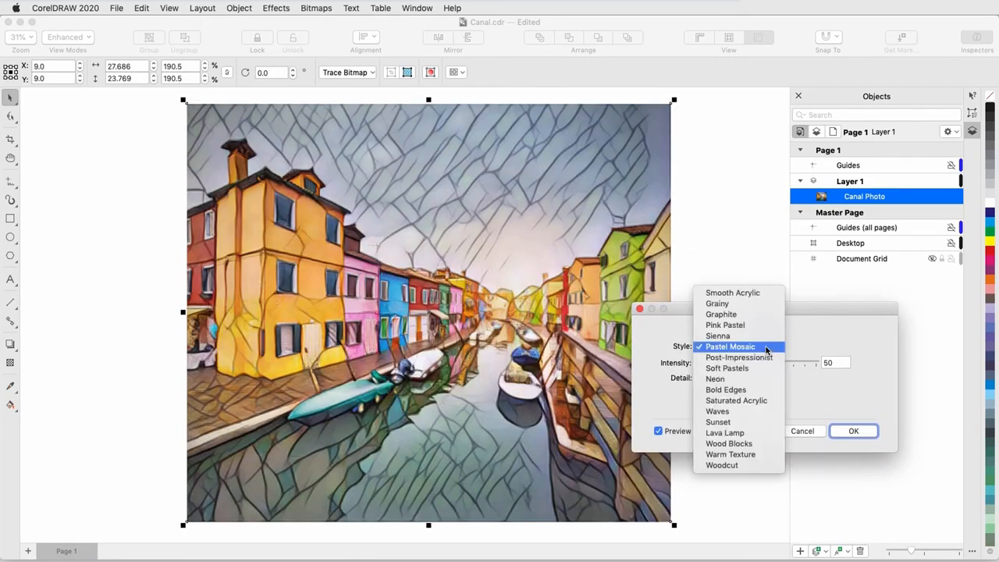
{"action": "left_click", "coordinate": [762, 392]}
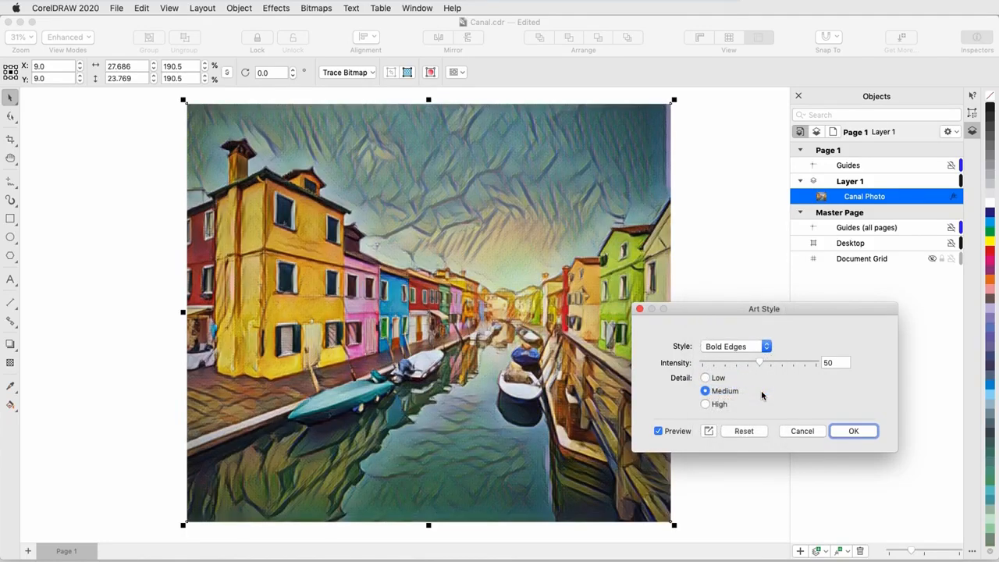
{"action": "left_click", "coordinate": [767, 346]}
{"action": "left_click", "coordinate": [764, 378]}
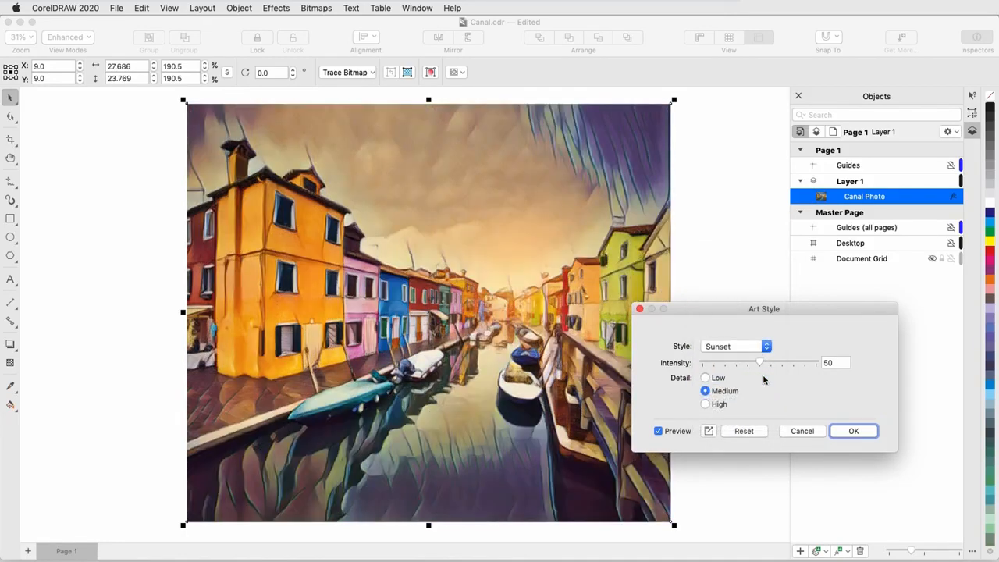
{"action": "left_click", "coordinate": [767, 346]}
{"action": "left_click", "coordinate": [768, 328]}
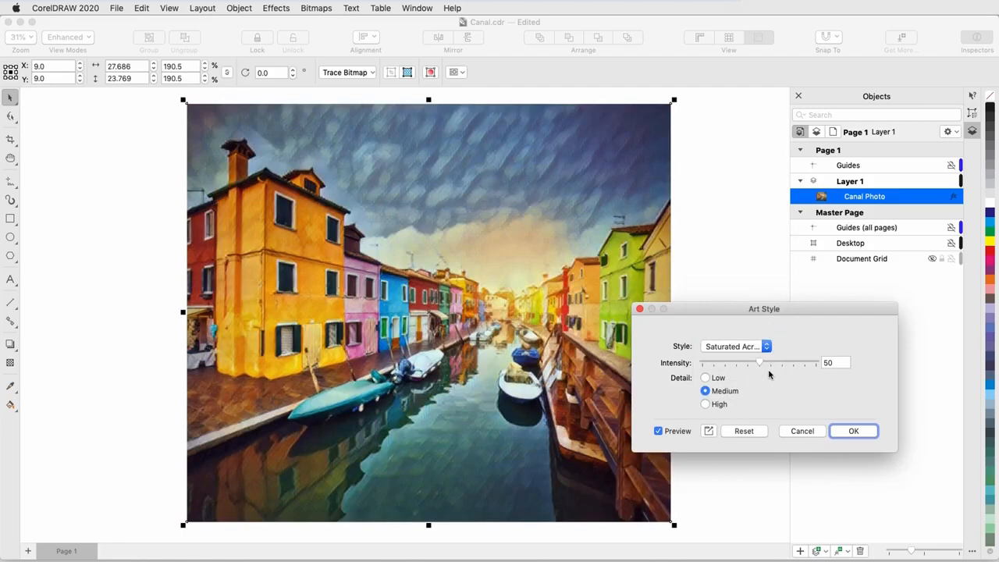
{"action": "left_click", "coordinate": [766, 346]}
{"action": "left_click", "coordinate": [762, 391]}
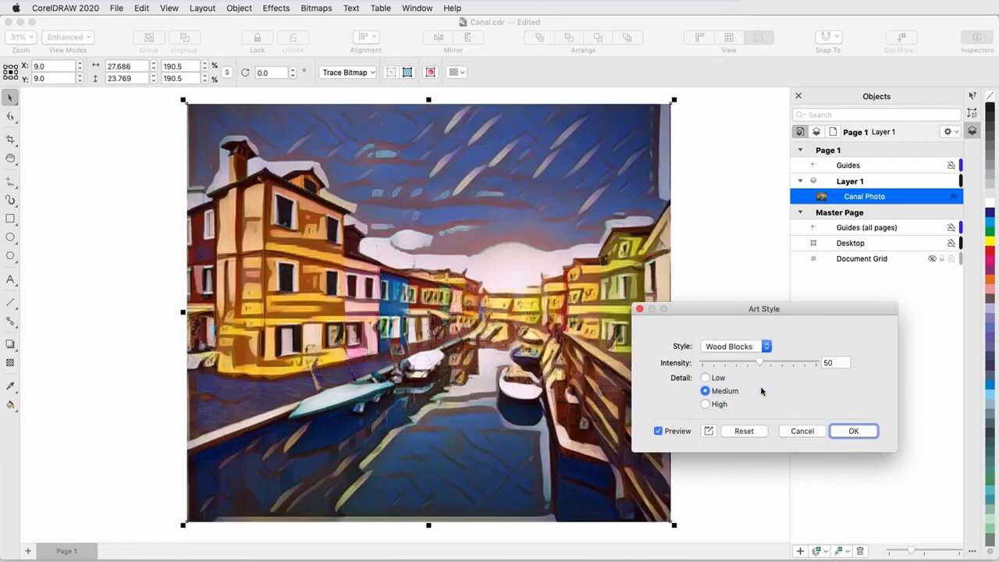
{"action": "left_click", "coordinate": [786, 363]}
{"action": "left_click", "coordinate": [707, 406]}
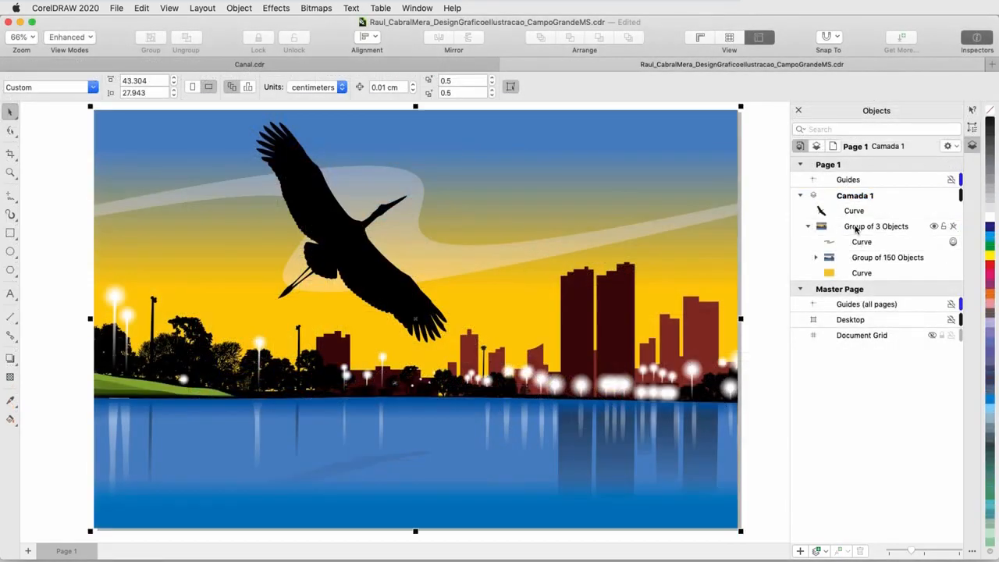
Step: Apply an Art Style effect with the Lava Lamp style at intensity 58 to the Group of 3 Objects
{"action": "left_click", "coordinate": [856, 228]}
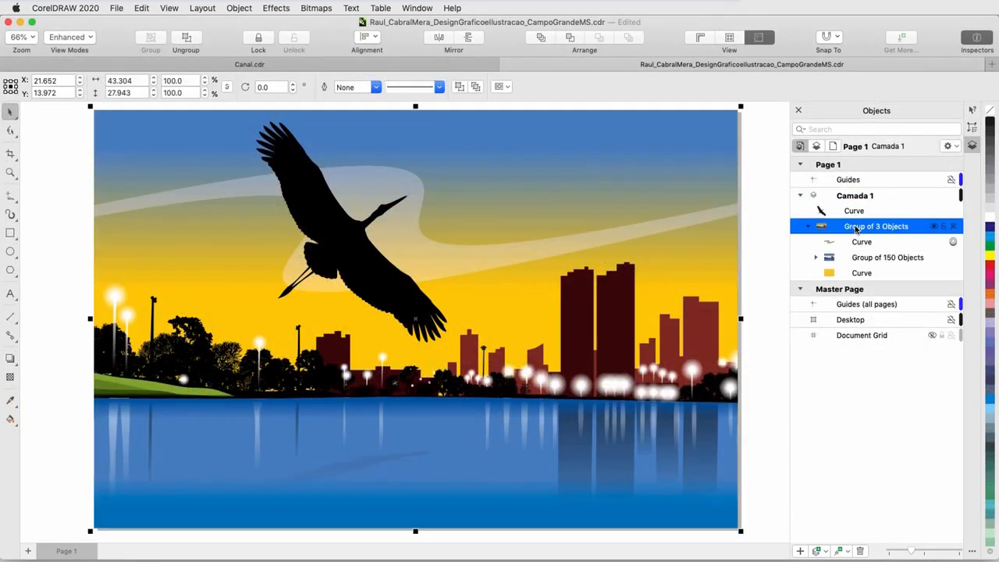
{"action": "left_click", "coordinate": [283, 8]}
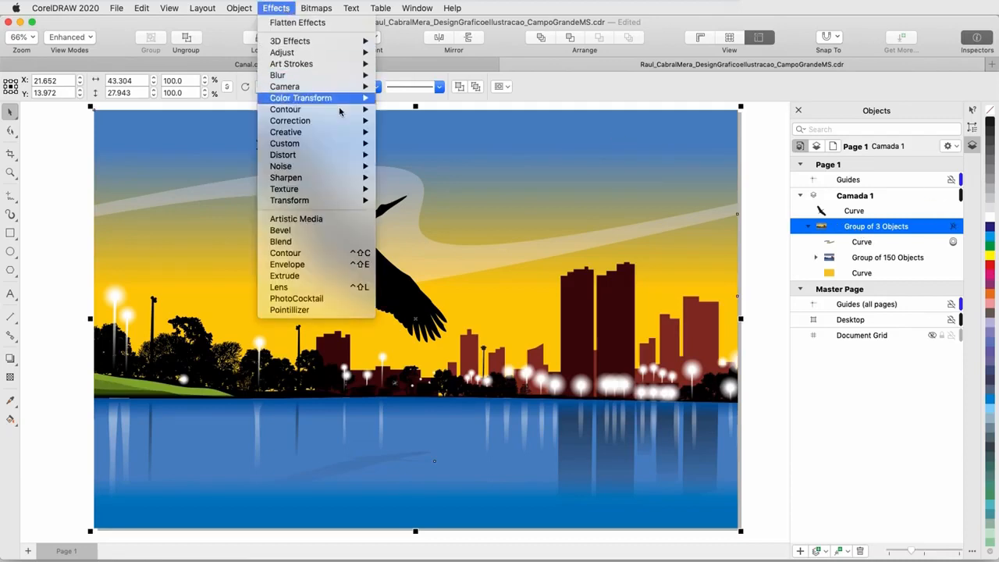
{"action": "mouse_move", "coordinate": [312, 132]}
{"action": "left_click", "coordinate": [440, 131]}
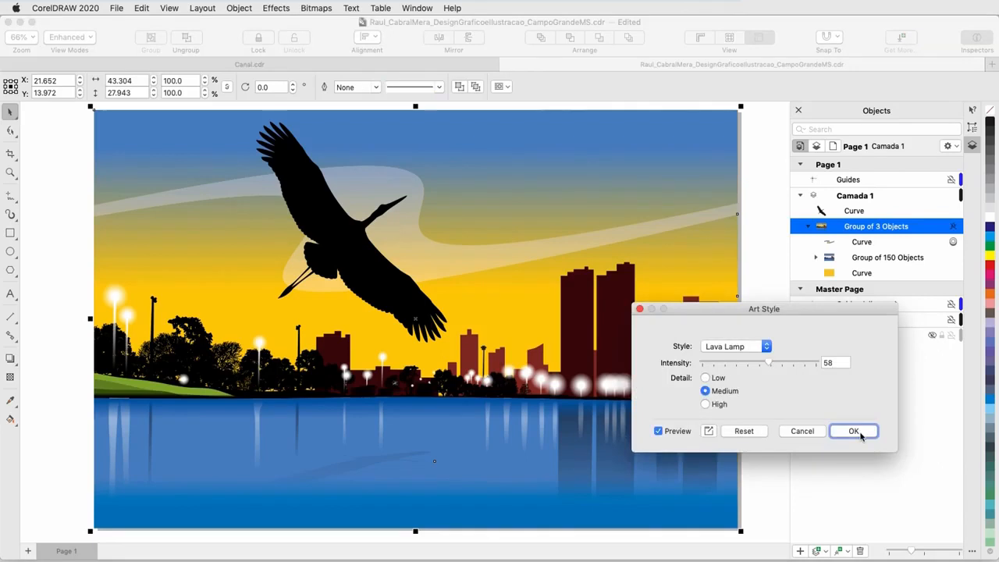
{"action": "left_click", "coordinate": [856, 432]}
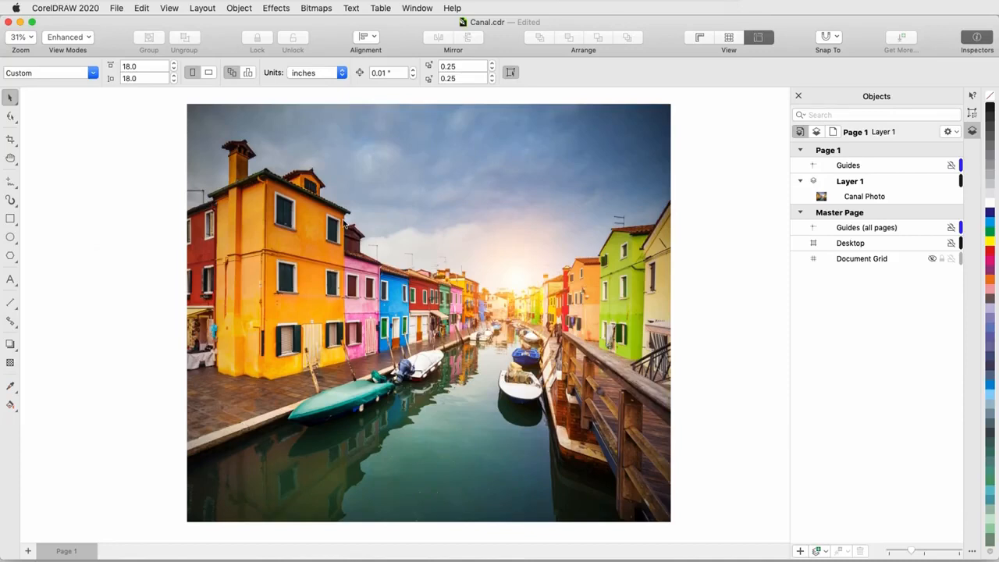
Step: Select the canal photo and open the Art Style effect for it
{"action": "left_click", "coordinate": [344, 223]}
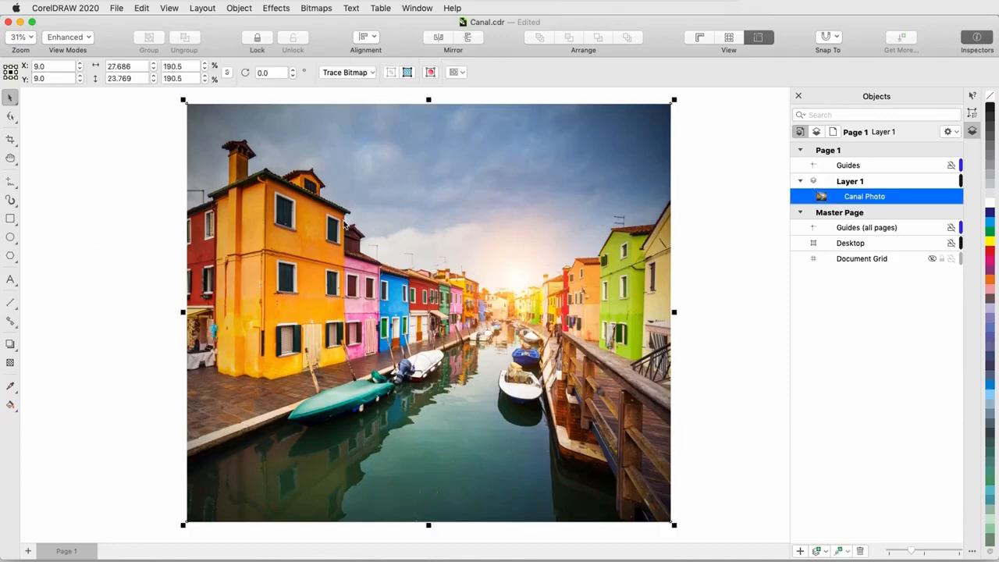
{"action": "left_click", "coordinate": [283, 12]}
{"action": "mouse_move", "coordinate": [320, 130]}
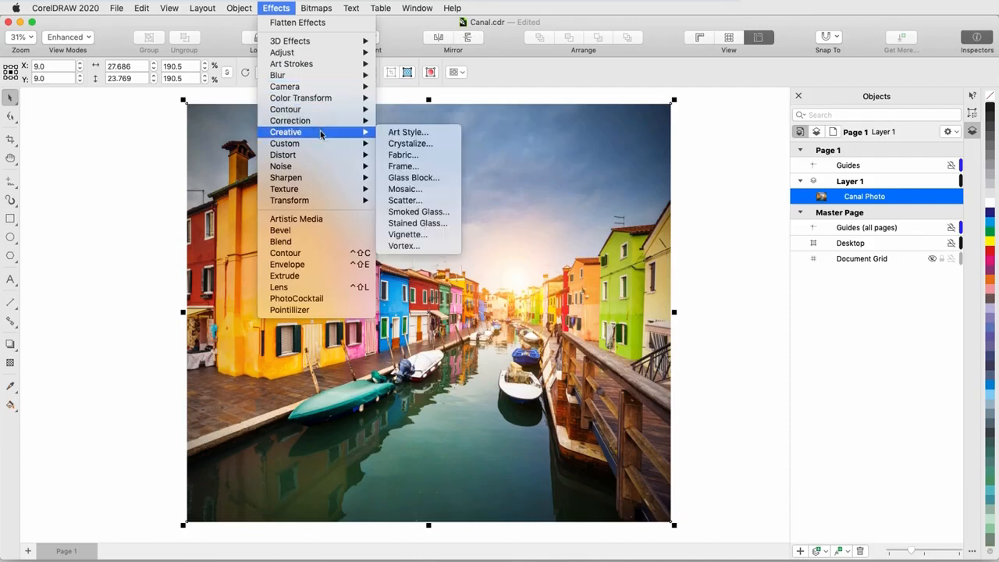
{"action": "left_click", "coordinate": [428, 133]}
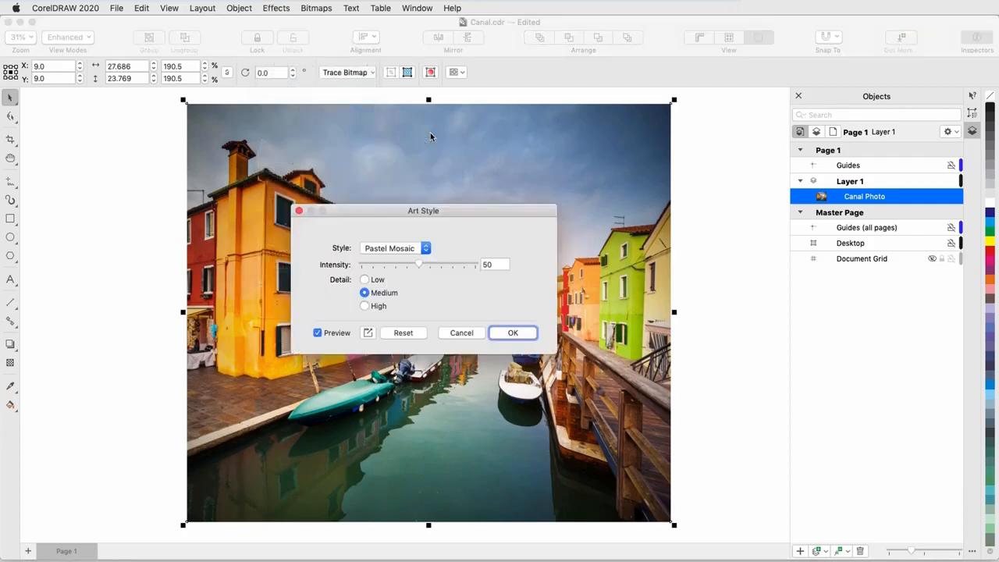
{"action": "mouse_move", "coordinate": [339, 214]}
{"action": "left_mouse_down"}
{"action": "mouse_move", "coordinate": [526, 281]}
{"action": "mouse_move", "coordinate": [681, 312]}
{"action": "left_mouse_up"}
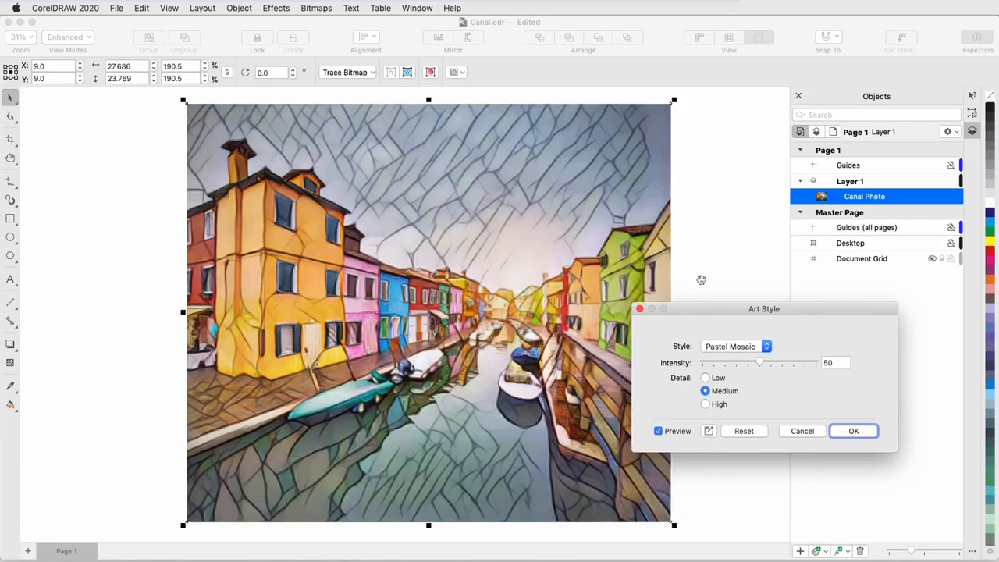
Step: Preview the Bold Edges, Sunset and Saturated Acrylic styles on the photo
{"action": "left_click", "coordinate": [767, 347]}
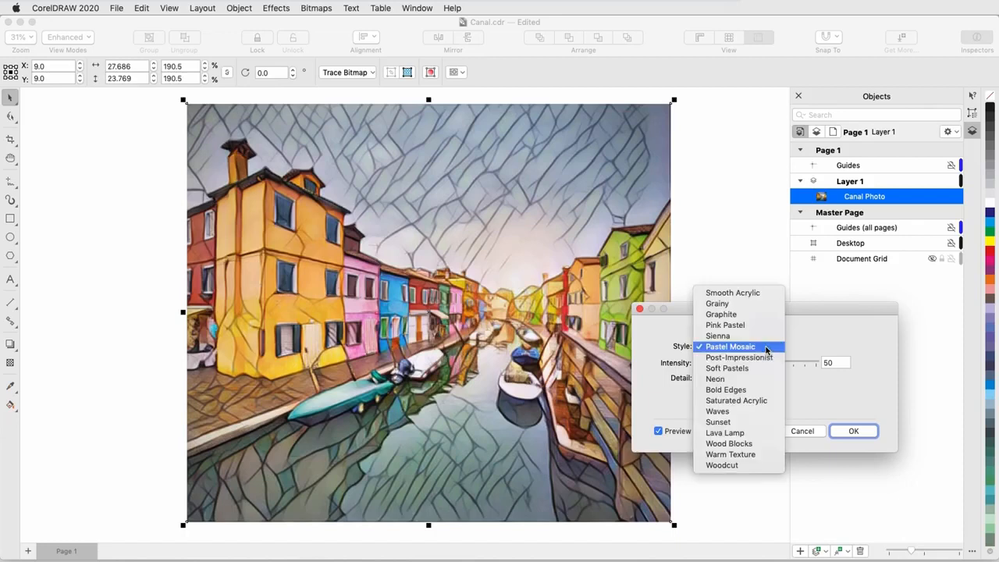
{"action": "left_click", "coordinate": [763, 396]}
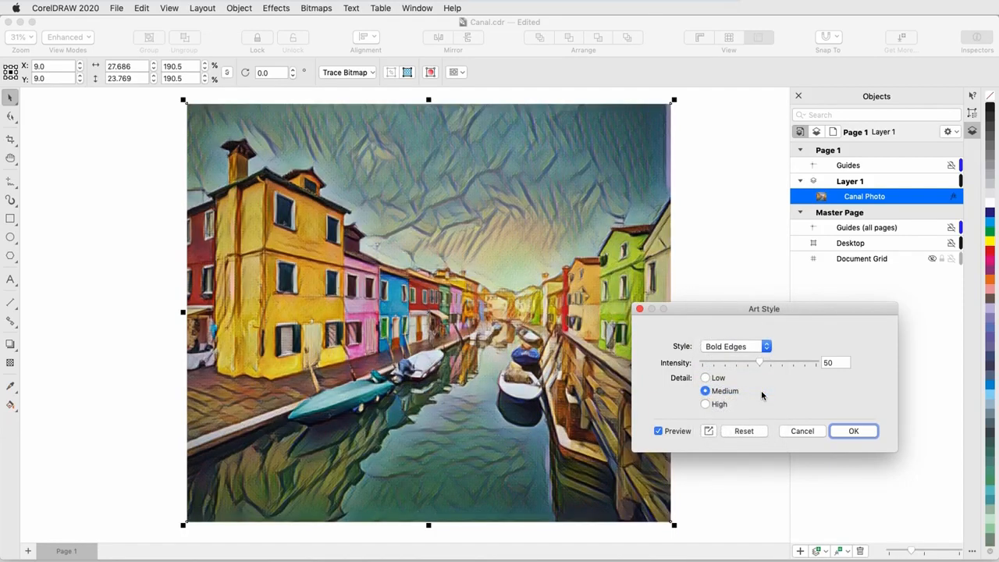
{"action": "left_click", "coordinate": [764, 352]}
{"action": "left_click", "coordinate": [764, 379]}
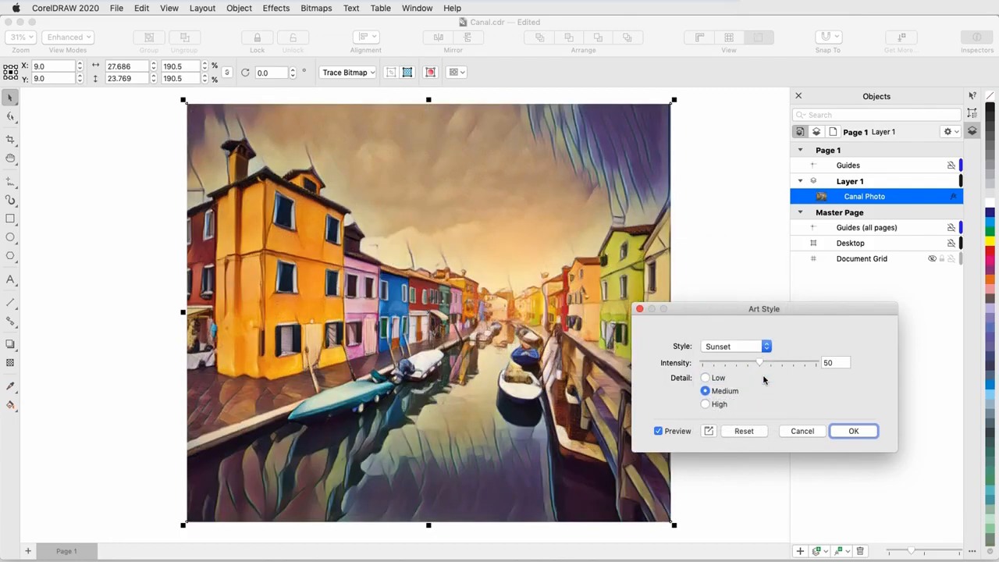
{"action": "left_click", "coordinate": [765, 348]}
{"action": "left_click", "coordinate": [771, 327]}
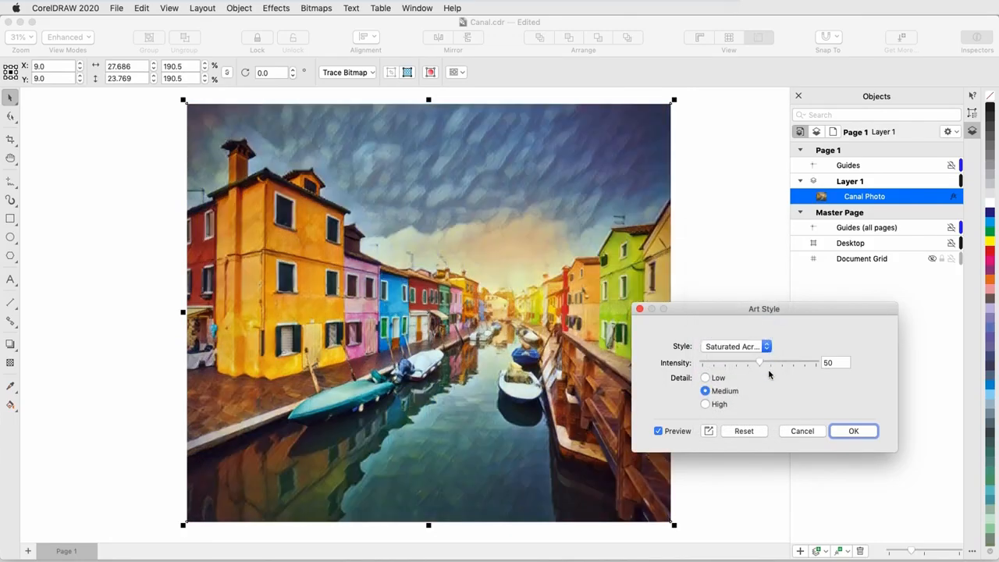
Step: Choose the Wood Blocks style, raising intensity to 73 and detail to High
{"action": "left_click", "coordinate": [768, 349]}
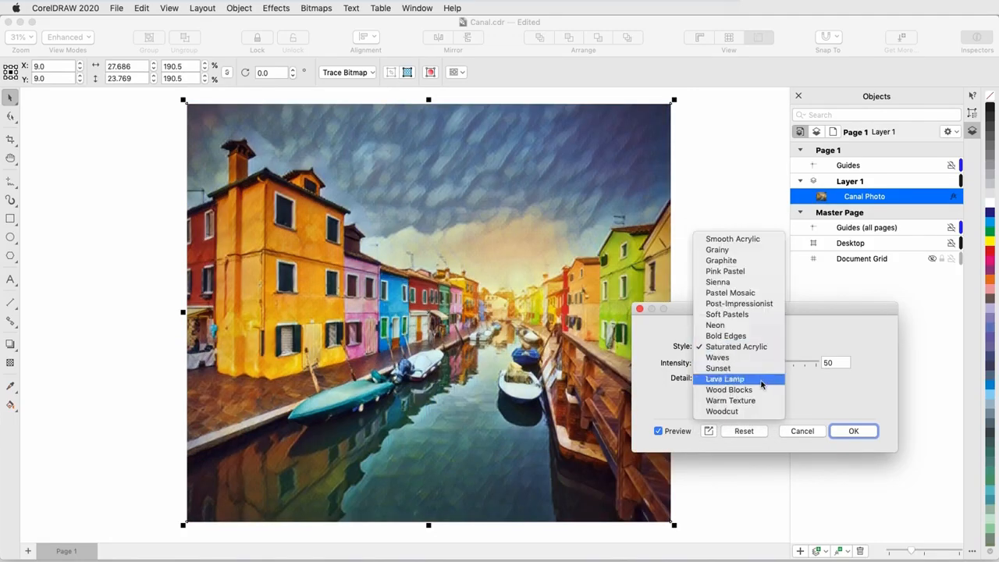
{"action": "left_click", "coordinate": [762, 390]}
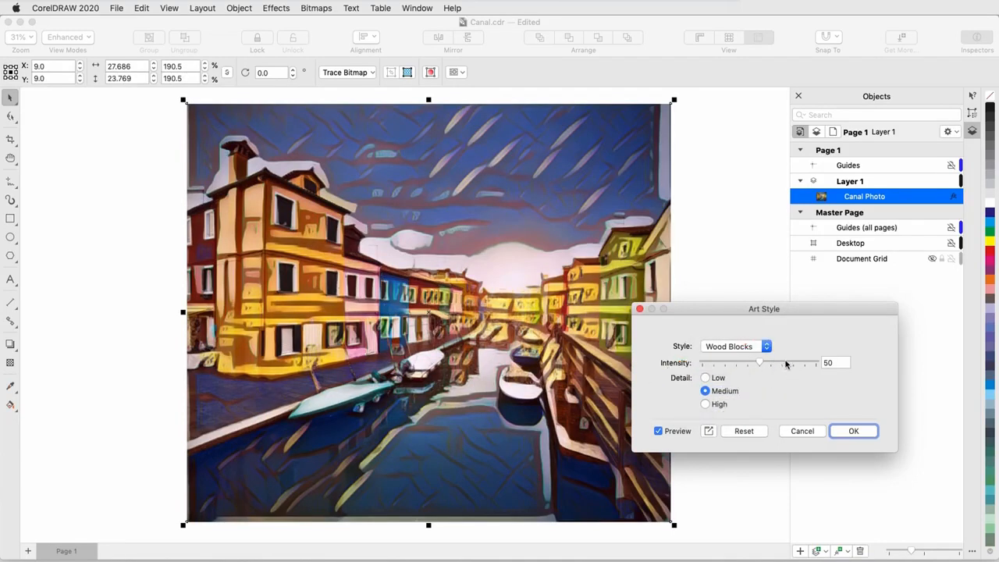
{"action": "left_click", "coordinate": [786, 363]}
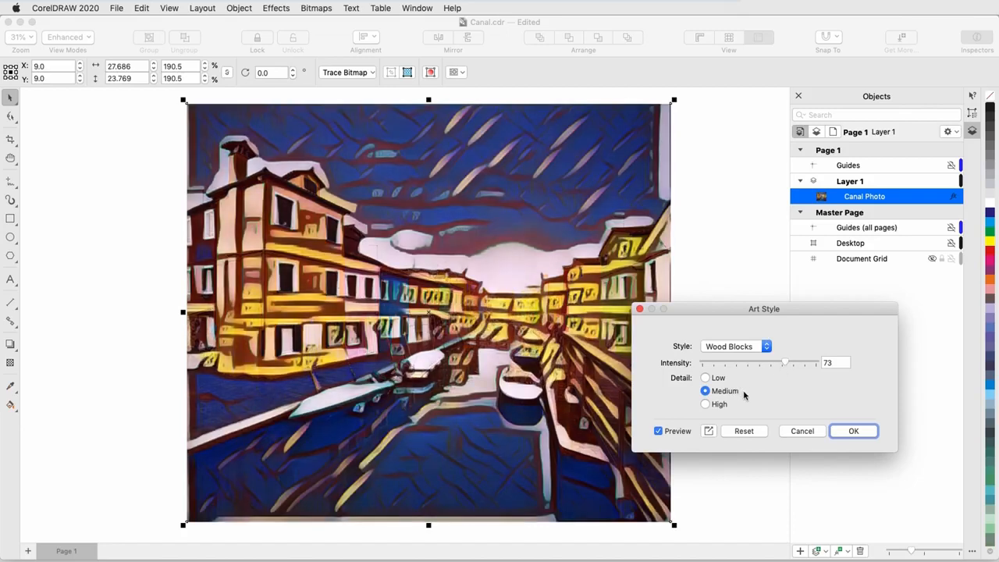
{"action": "left_click", "coordinate": [705, 404]}
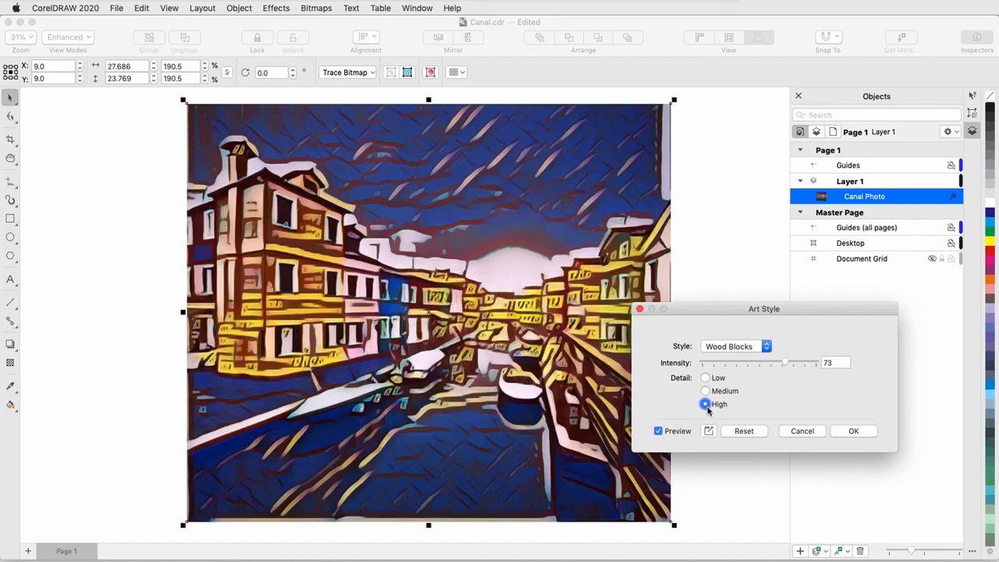
Step: Lower the intensity to 28, set detail to Low, and apply the Wood Blocks effect
{"action": "left_click", "coordinate": [734, 363]}
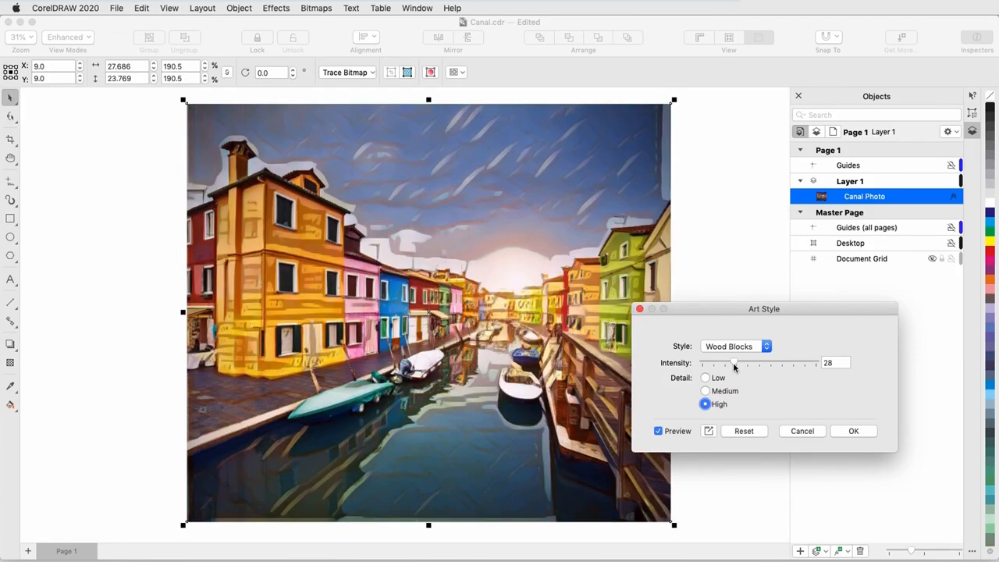
{"action": "left_click", "coordinate": [708, 380]}
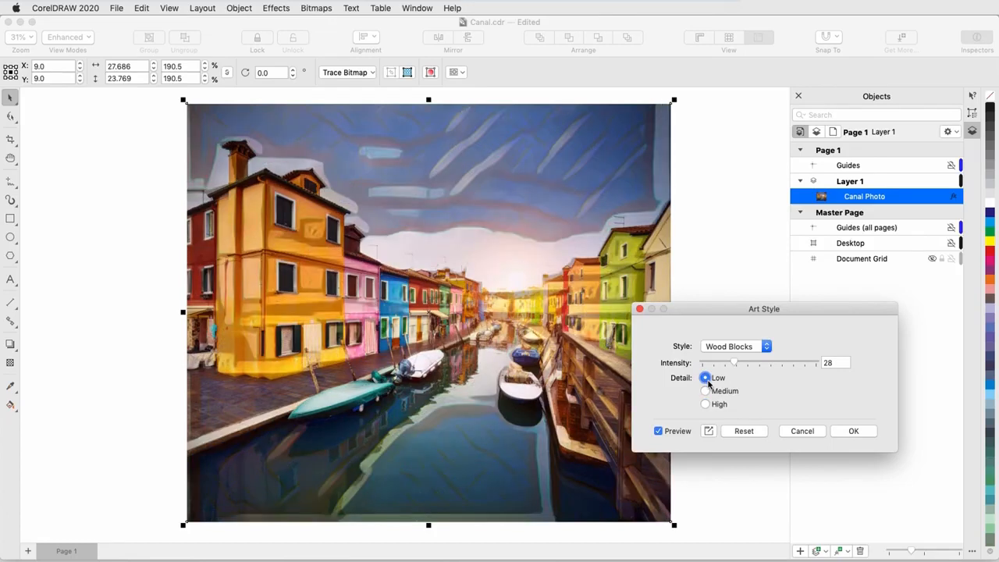
{"action": "left_click", "coordinate": [849, 432]}
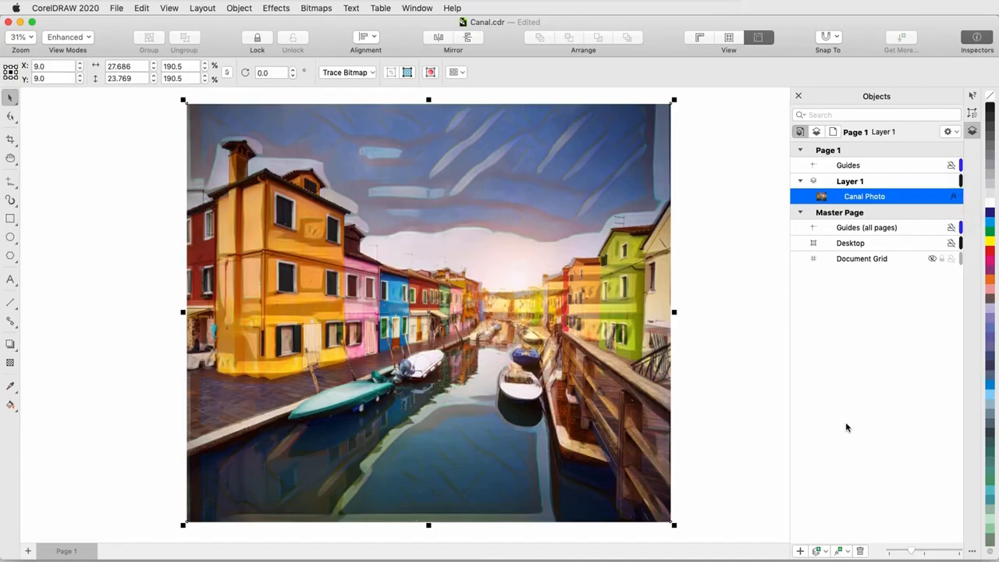
Step: Hide and show the photo's Art Style effect to compare it with the original
{"action": "left_click", "coordinate": [955, 200]}
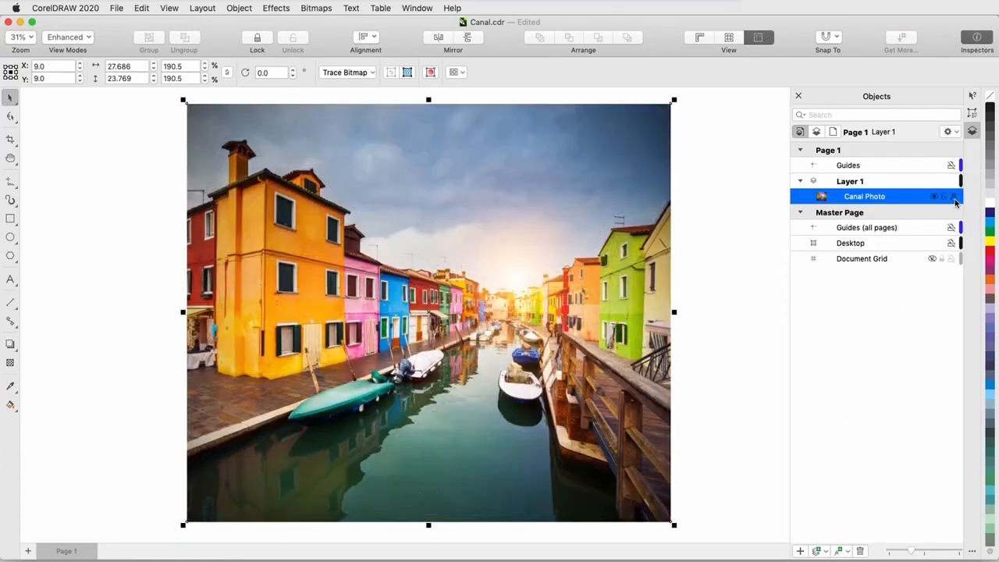
{"action": "left_click", "coordinate": [955, 200]}
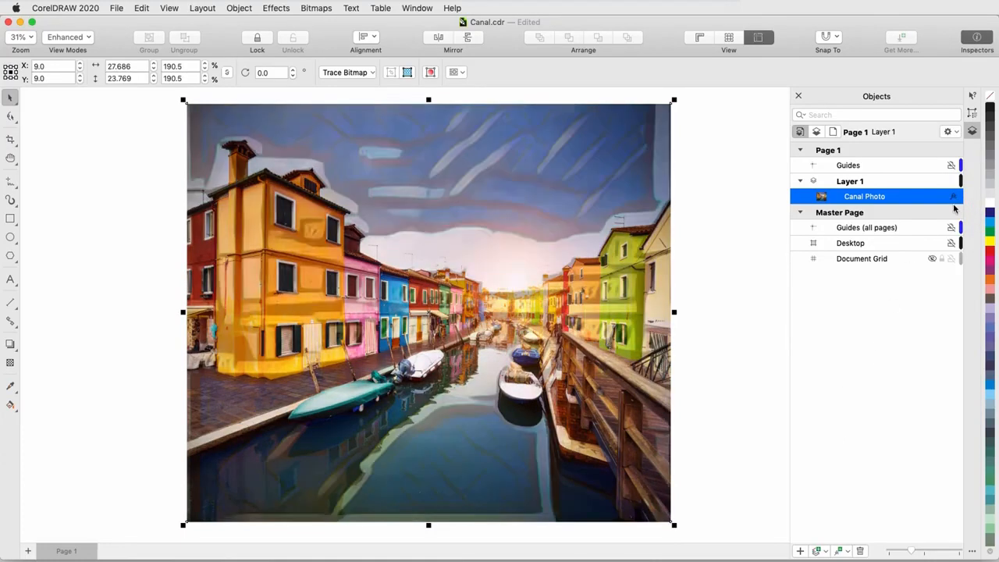
Step: Add a second Art Style effect with the Post-Impressionist style to the photo and open its properties
{"action": "left_click", "coordinate": [274, 8]}
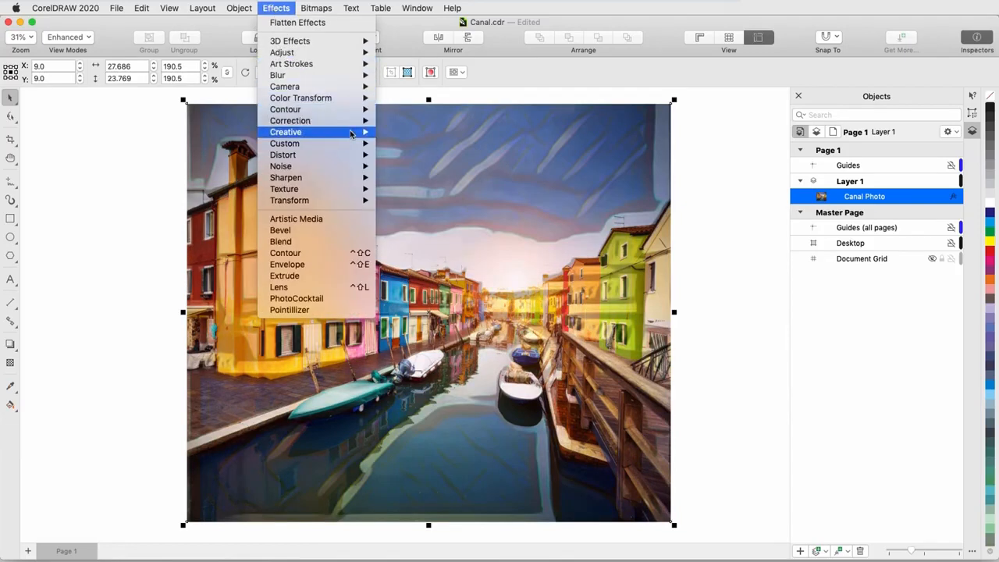
{"action": "mouse_move", "coordinate": [350, 134]}
{"action": "left_click", "coordinate": [447, 134]}
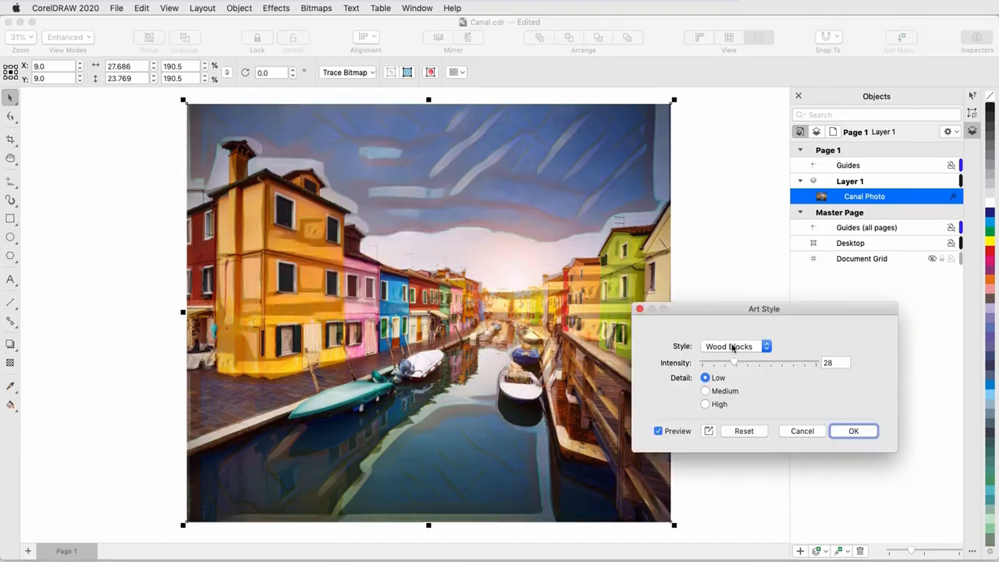
{"action": "left_click", "coordinate": [732, 348]}
{"action": "left_click", "coordinate": [763, 266]}
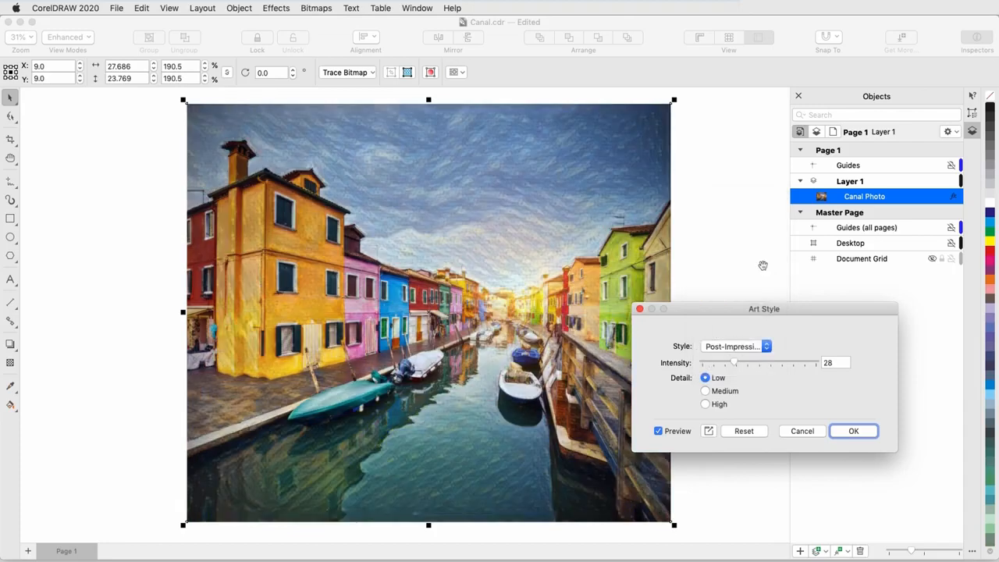
{"action": "left_click", "coordinate": [843, 434]}
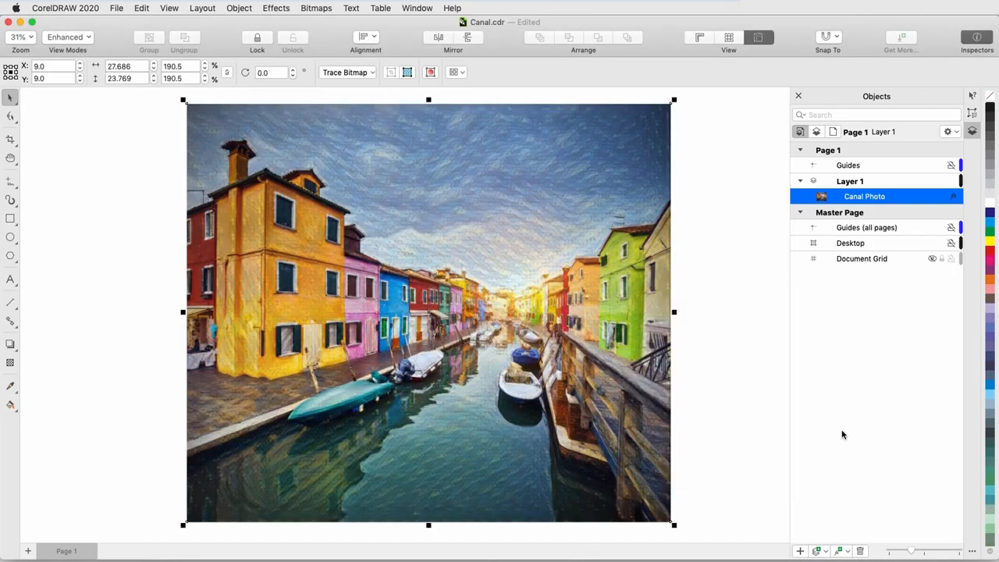
{"action": "left_click", "coordinate": [970, 114]}
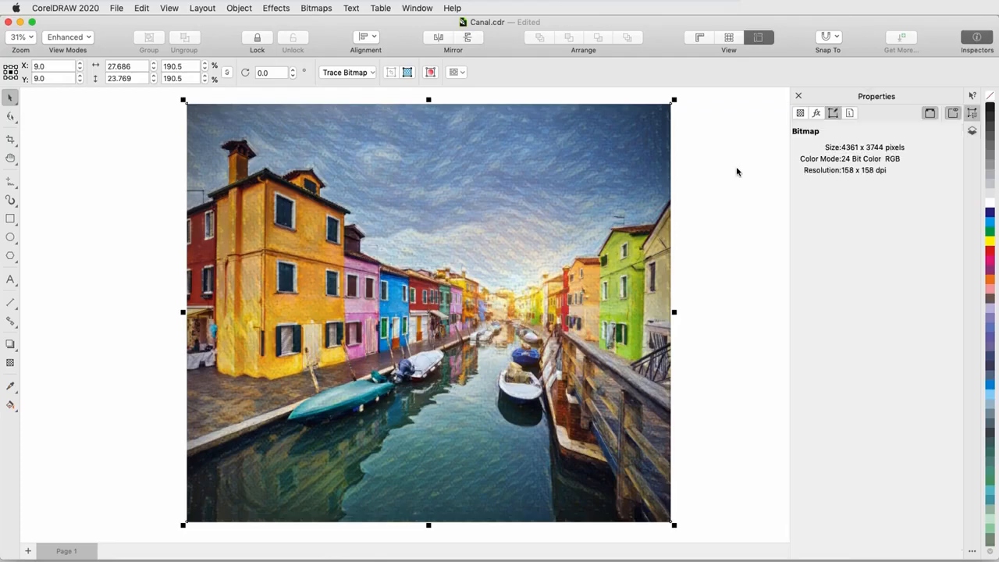
Step: Open the photo's bitmap effects and toggle the Art Style effect off and on to compare with the original
{"action": "left_click", "coordinate": [817, 113]}
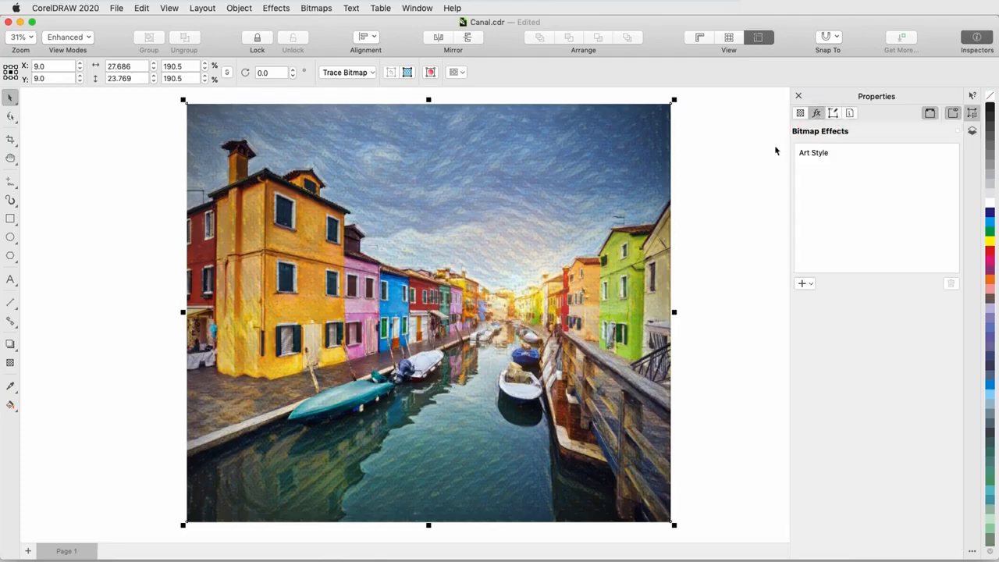
{"action": "mouse_move", "coordinate": [872, 159]}
{"action": "left_click", "coordinate": [952, 153]}
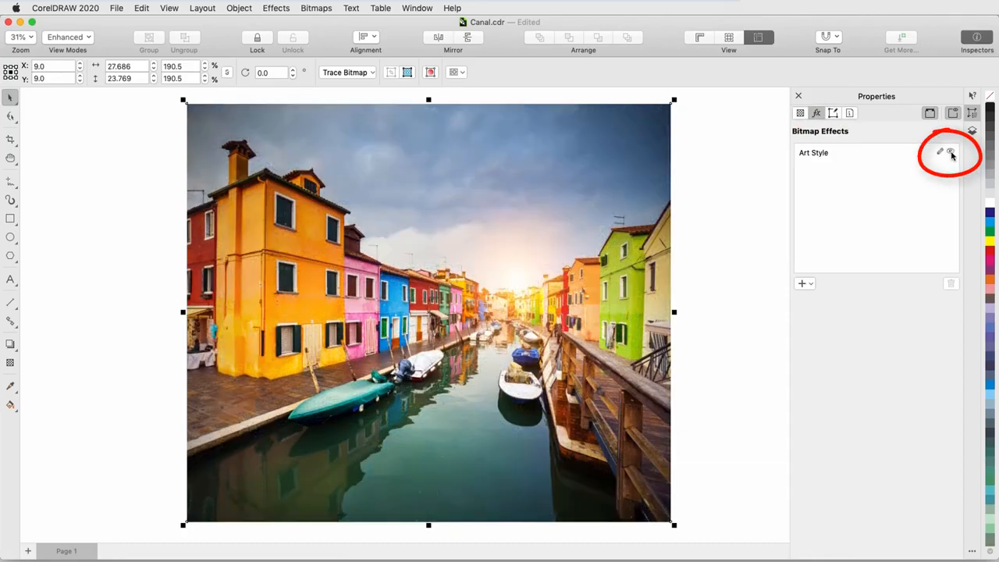
{"action": "left_click", "coordinate": [951, 153]}
Step: Edit the Art Style effect, switching to the Grainy style with High detail and slightly higher intensity, and apply it
{"action": "left_click", "coordinate": [879, 154]}
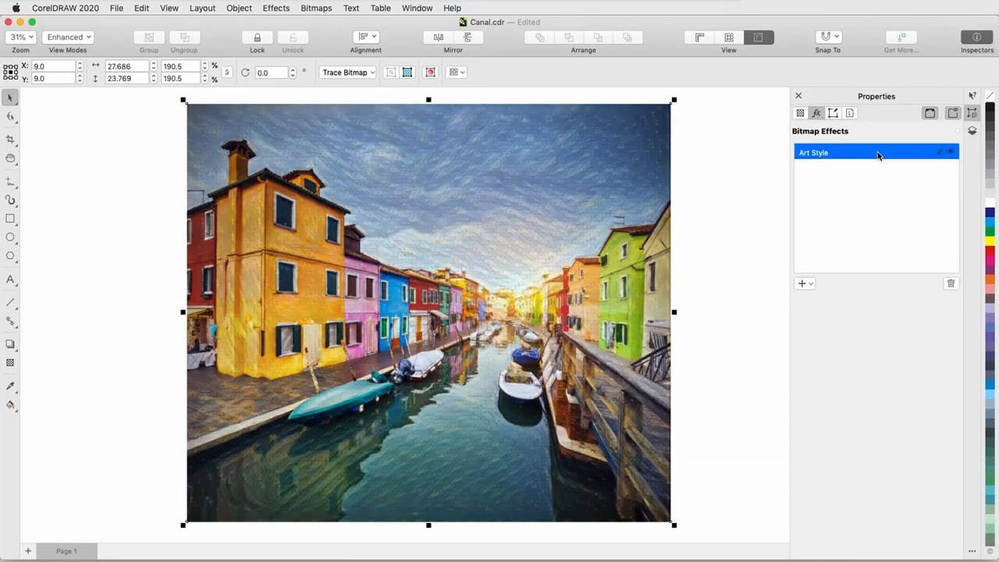
{"action": "left_click", "coordinate": [940, 153]}
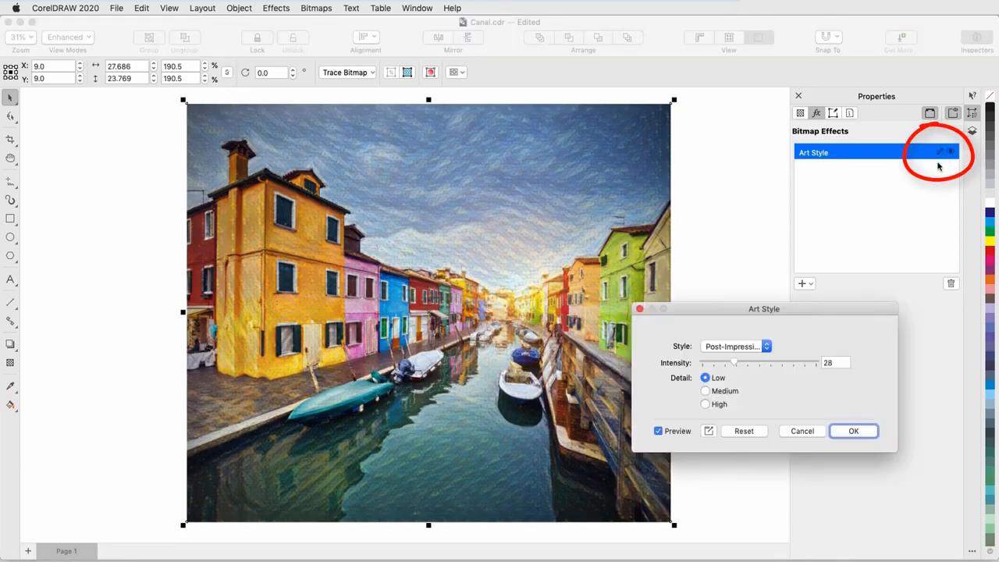
{"action": "left_click", "coordinate": [770, 346]}
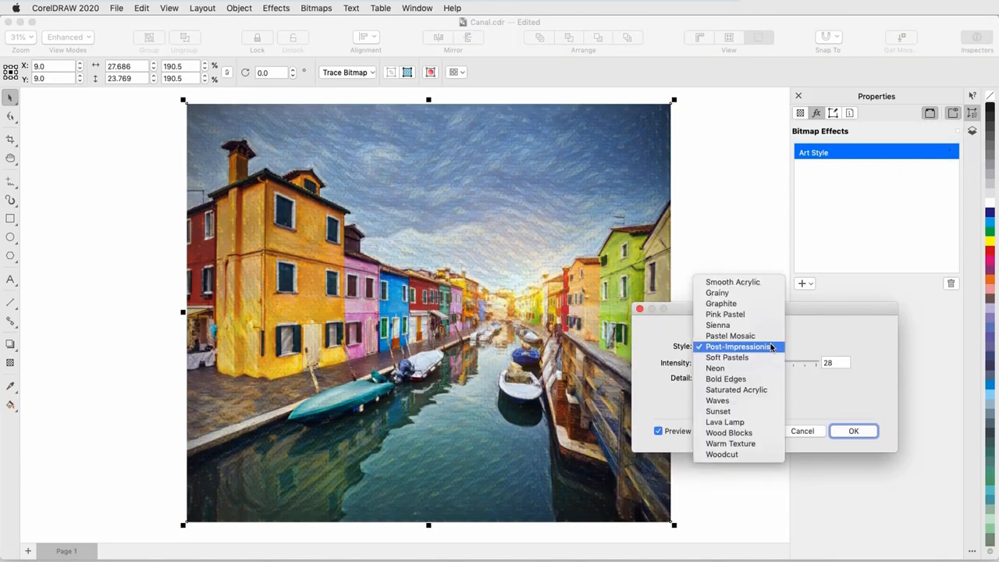
{"action": "left_click", "coordinate": [752, 292]}
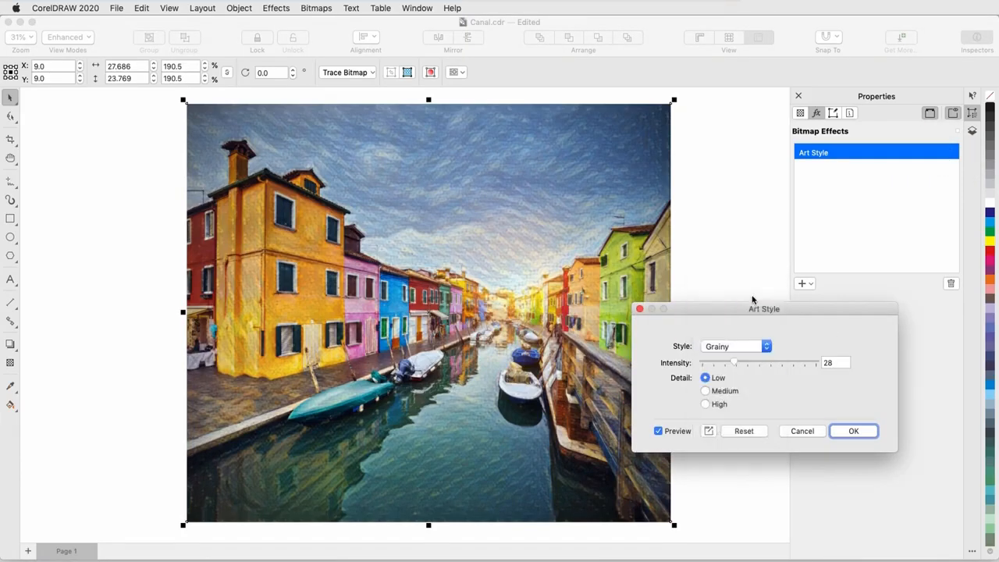
{"action": "left_click", "coordinate": [706, 404]}
{"action": "left_click_drag", "start_coordinate": [738, 365], "coordinate": [743, 365]}
{"action": "left_click", "coordinate": [857, 432]}
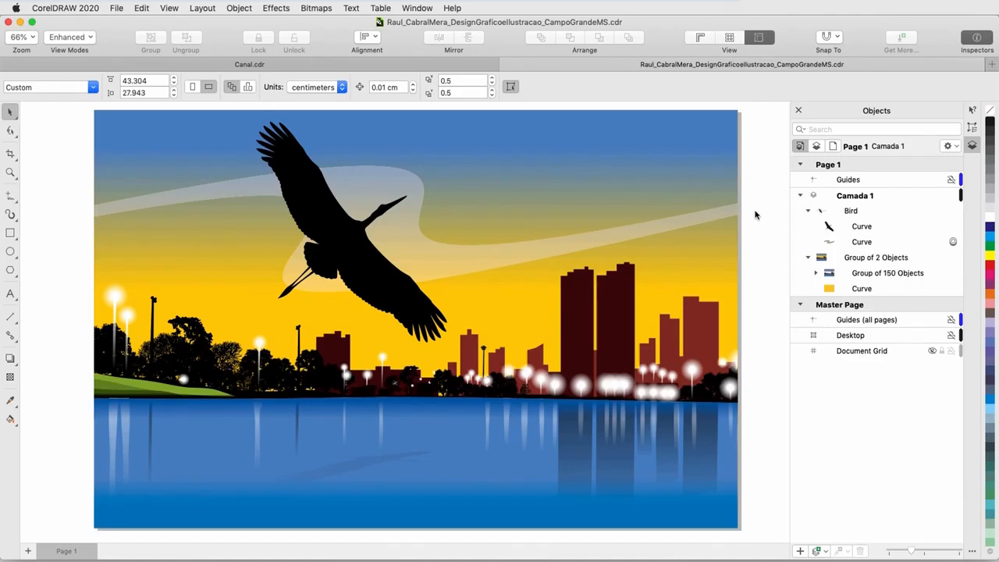
Step: Select all objects in the illustration and add a Lava Lamp Art Style effect with intensity 58 and Medium detail
{"action": "left_click", "coordinate": [879, 230]}
{"action": "left_click", "coordinate": [881, 242]}
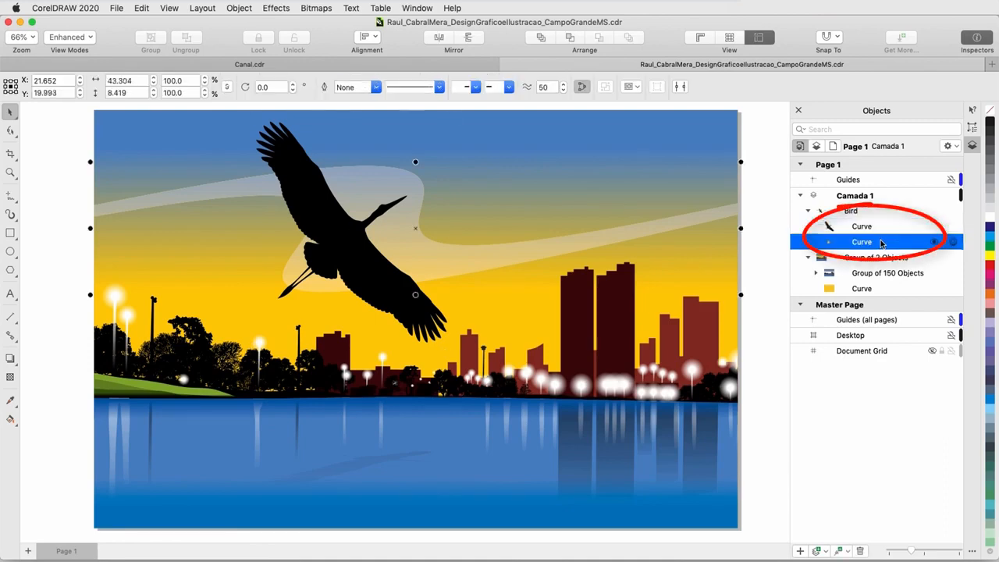
{"action": "left_click", "coordinate": [917, 261]}
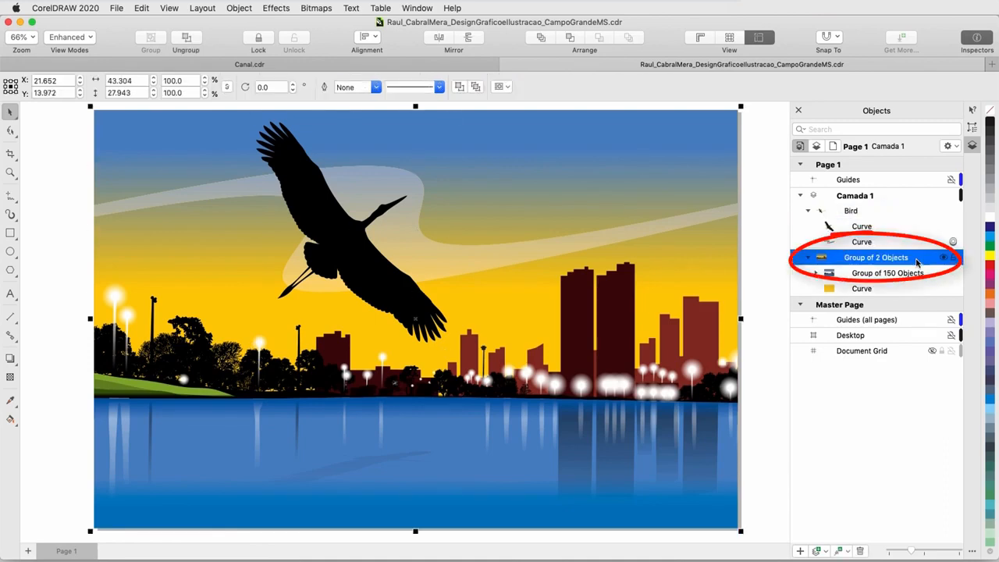
{"action": "left_click_drag", "start_coordinate": [70, 104], "coordinate": [748, 539]}
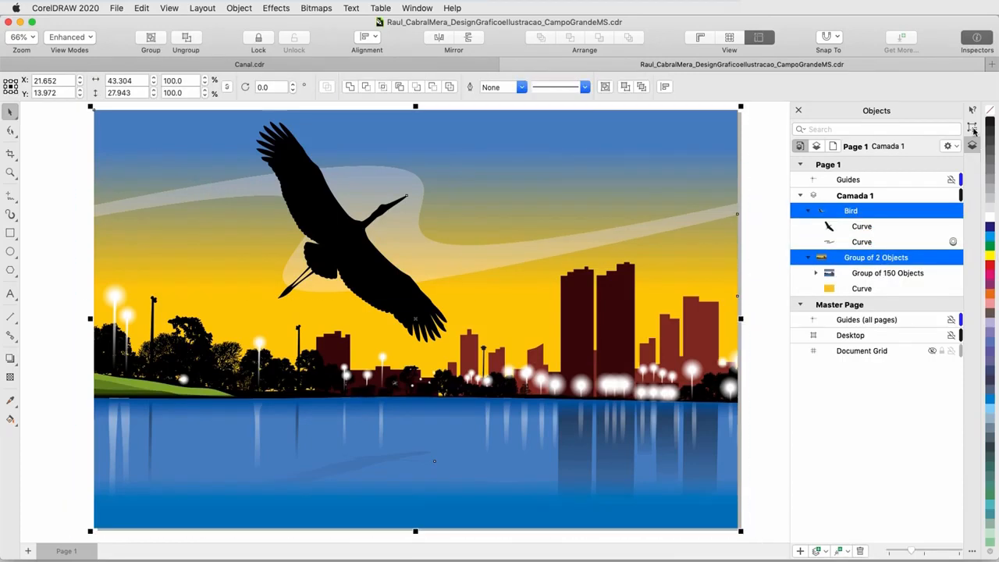
{"action": "left_click", "coordinate": [973, 128]}
{"action": "left_click", "coordinate": [850, 127]}
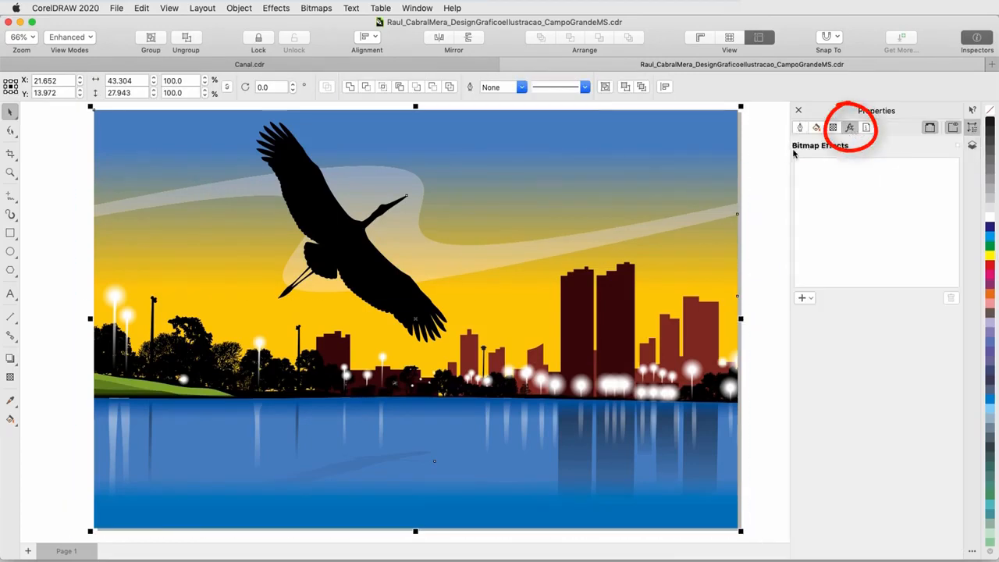
{"action": "left_click", "coordinate": [807, 299]}
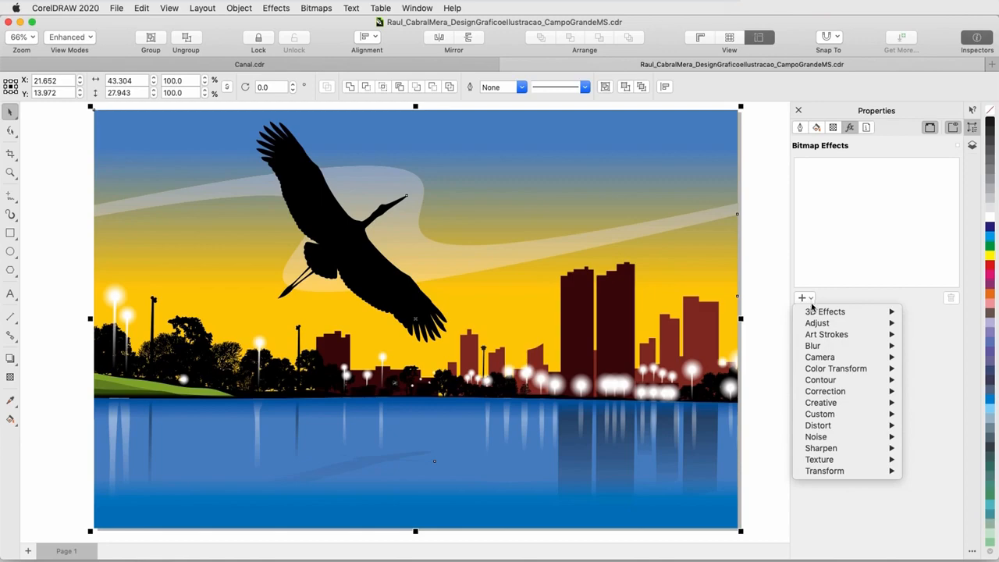
{"action": "mouse_move", "coordinate": [858, 406]}
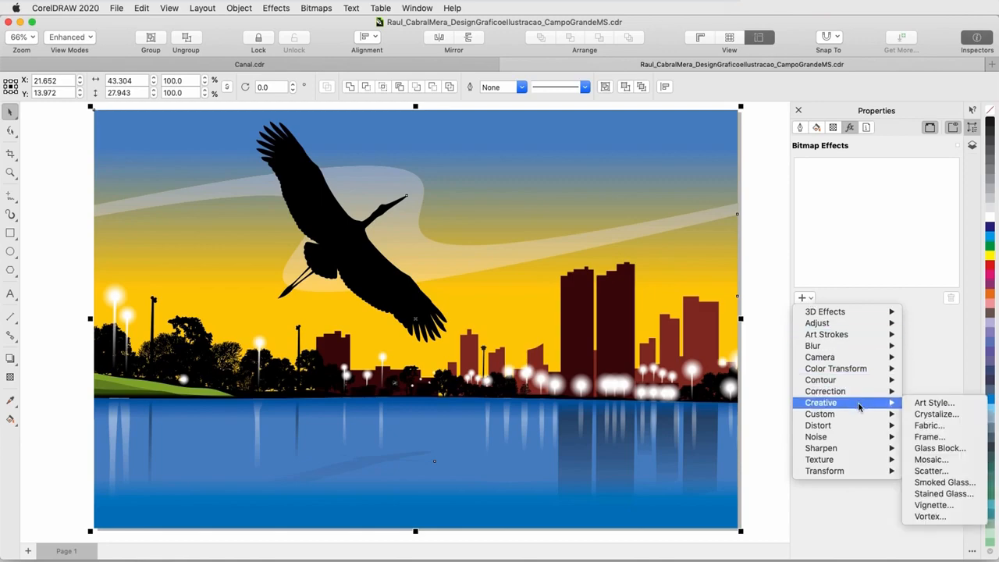
{"action": "left_click", "coordinate": [943, 405]}
{"action": "left_click", "coordinate": [766, 349]}
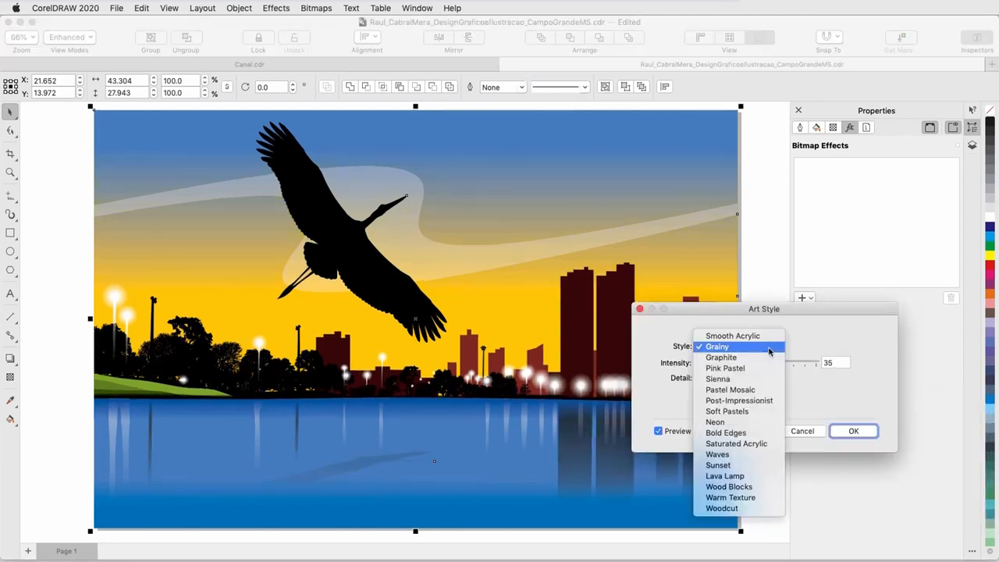
{"action": "left_click", "coordinate": [754, 476]}
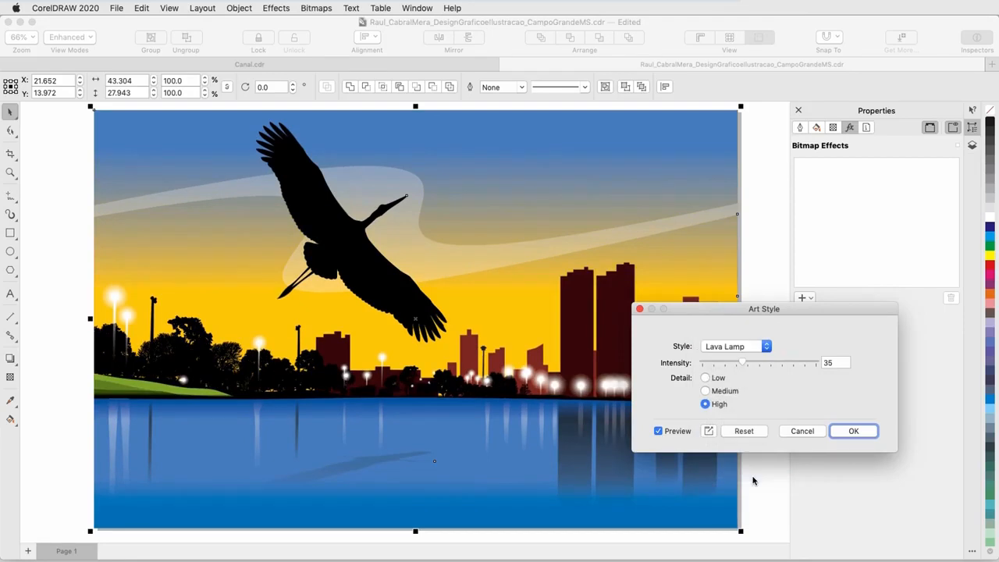
{"action": "left_click", "coordinate": [770, 363]}
{"action": "left_click", "coordinate": [734, 392]}
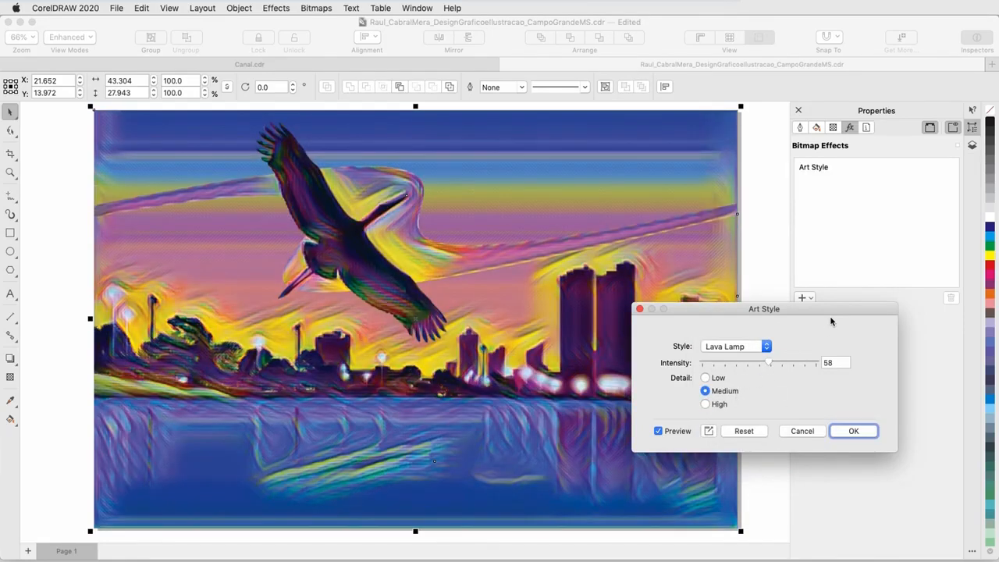
{"action": "left_click", "coordinate": [852, 431]}
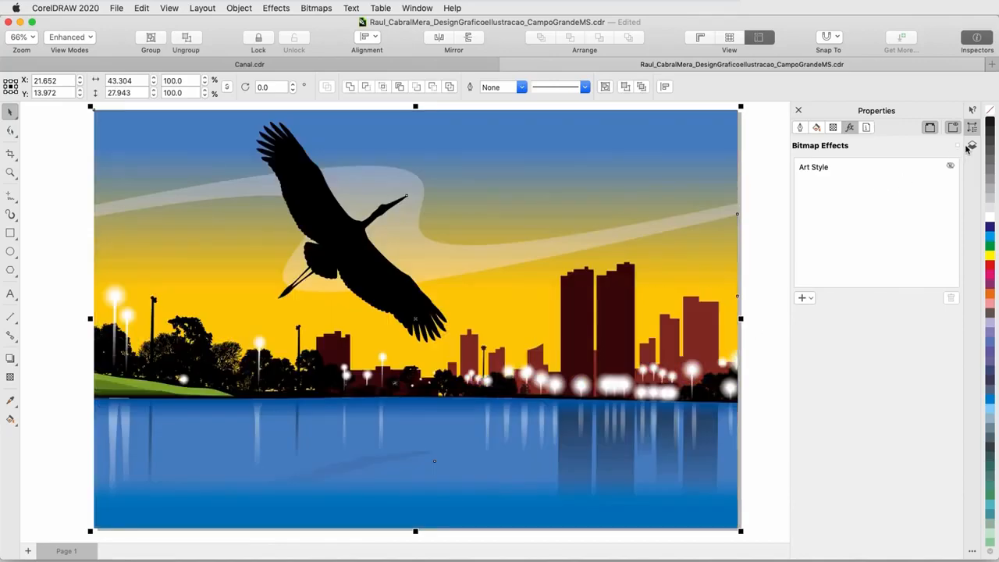
Step: Ungroup the Bird group and move the sky swoosh curve into the background group
{"action": "left_click", "coordinate": [971, 147]}
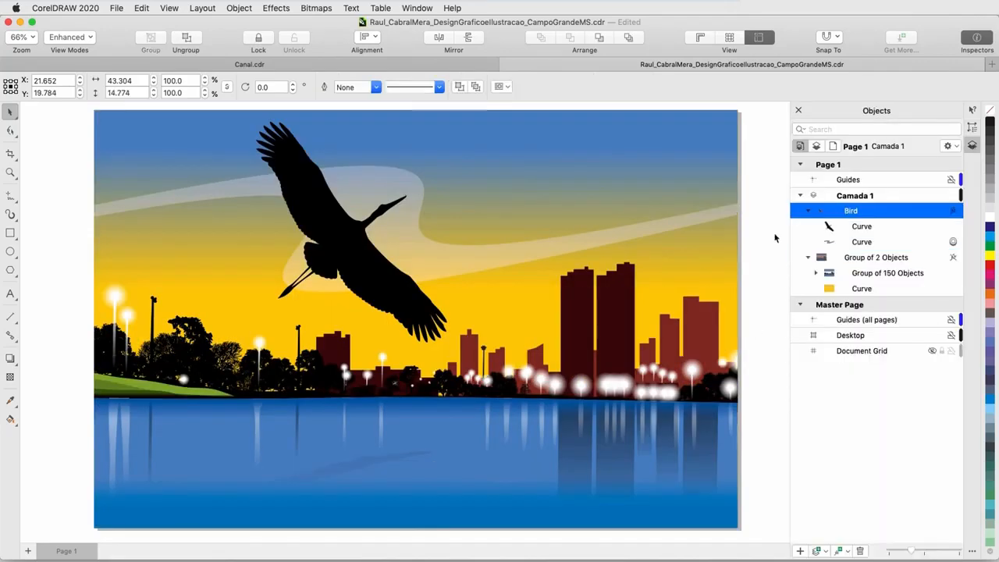
{"action": "right_click", "coordinate": [887, 211]}
{"action": "left_click", "coordinate": [785, 240]}
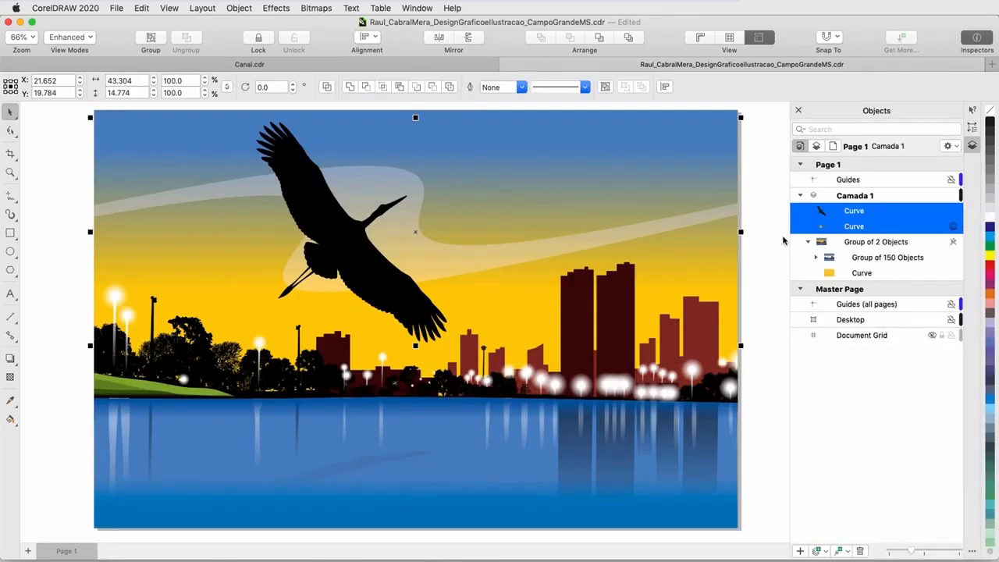
{"action": "left_click", "coordinate": [862, 226]}
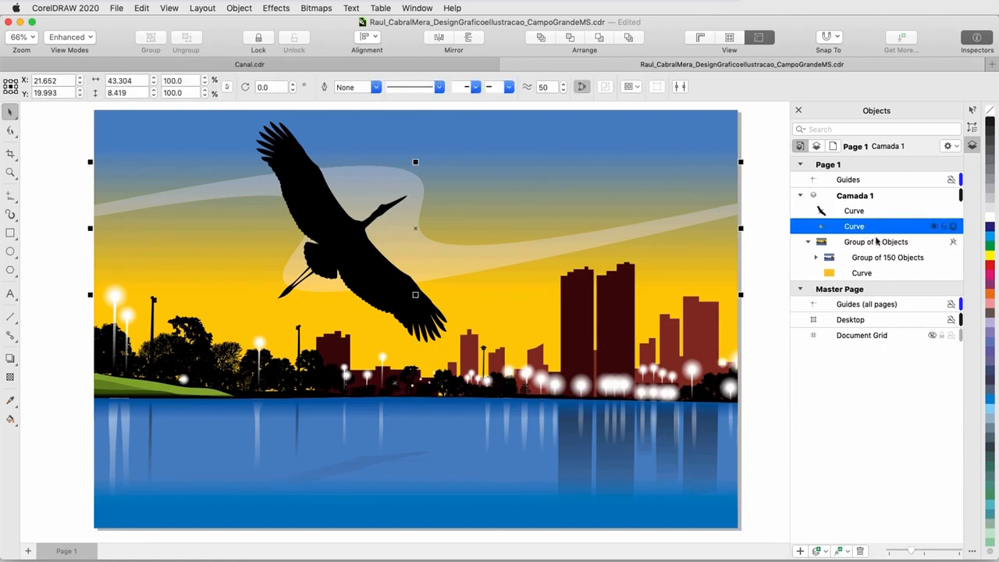
{"action": "left_click_drag", "start_coordinate": [876, 251], "coordinate": [871, 249]}
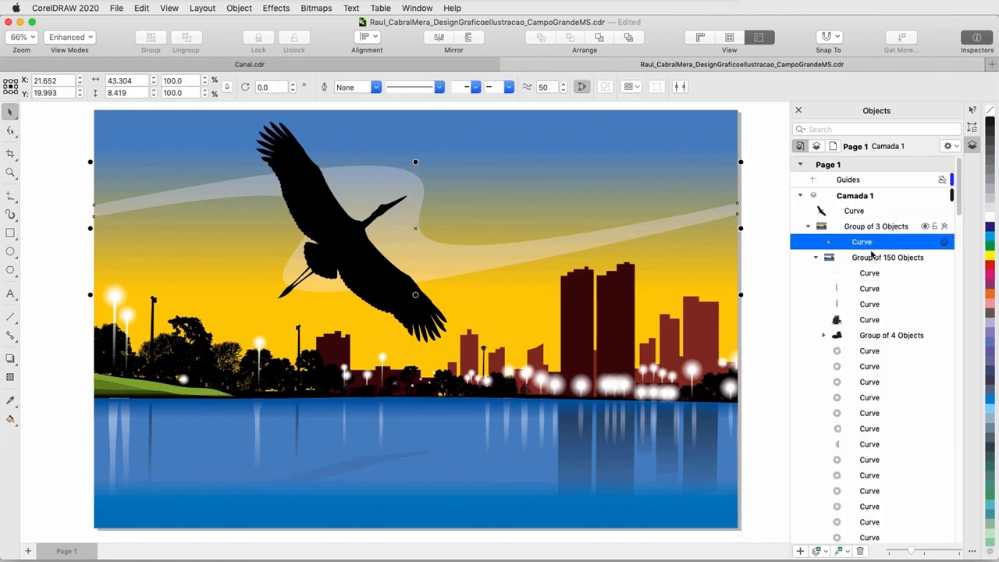
{"action": "left_click", "coordinate": [816, 258]}
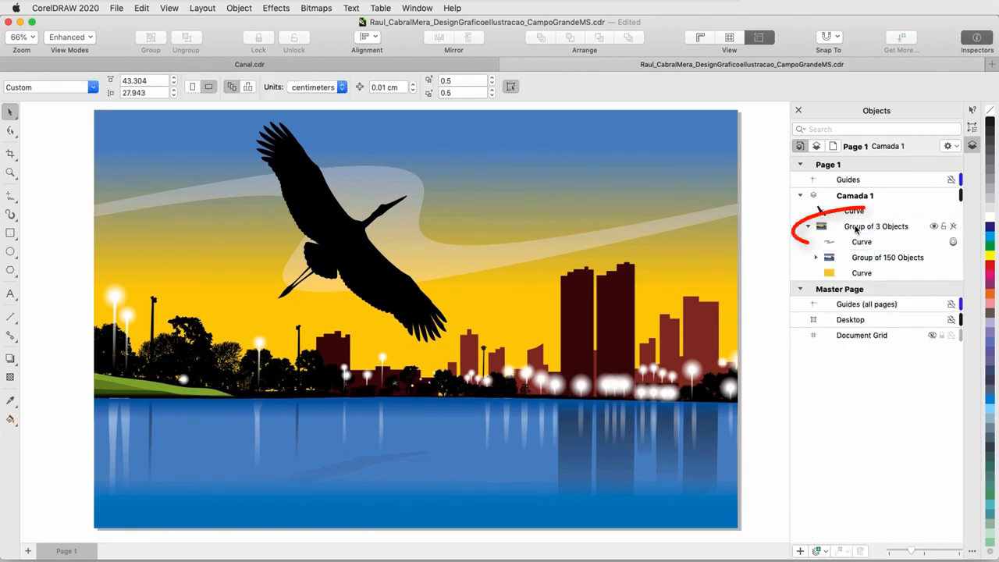
Step: Apply the Art Style effect to the background Group of 3 Objects, then undo it
{"action": "left_click", "coordinate": [856, 227]}
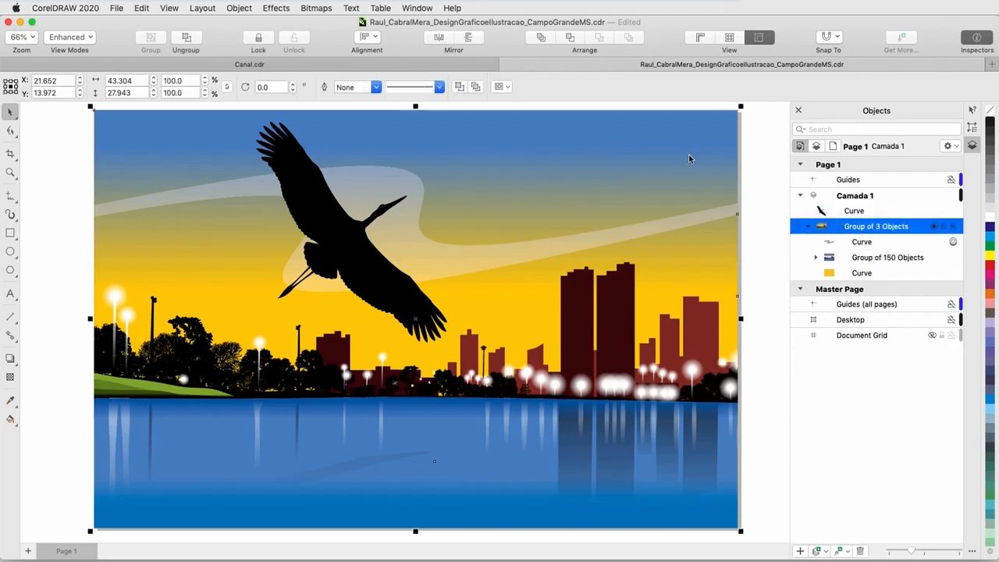
{"action": "left_click", "coordinate": [281, 9]}
{"action": "left_click", "coordinate": [407, 132]}
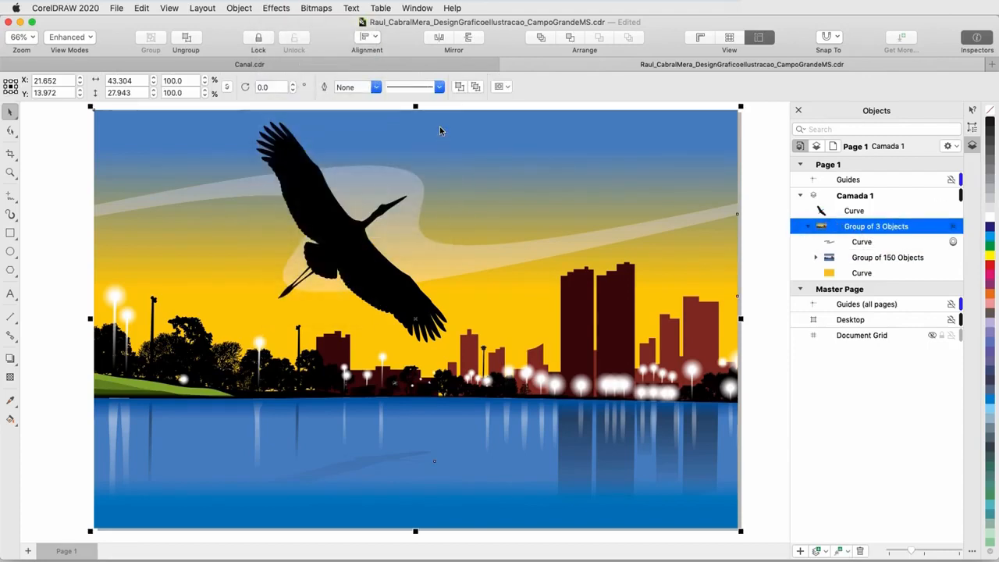
{"action": "left_click", "coordinate": [857, 432]}
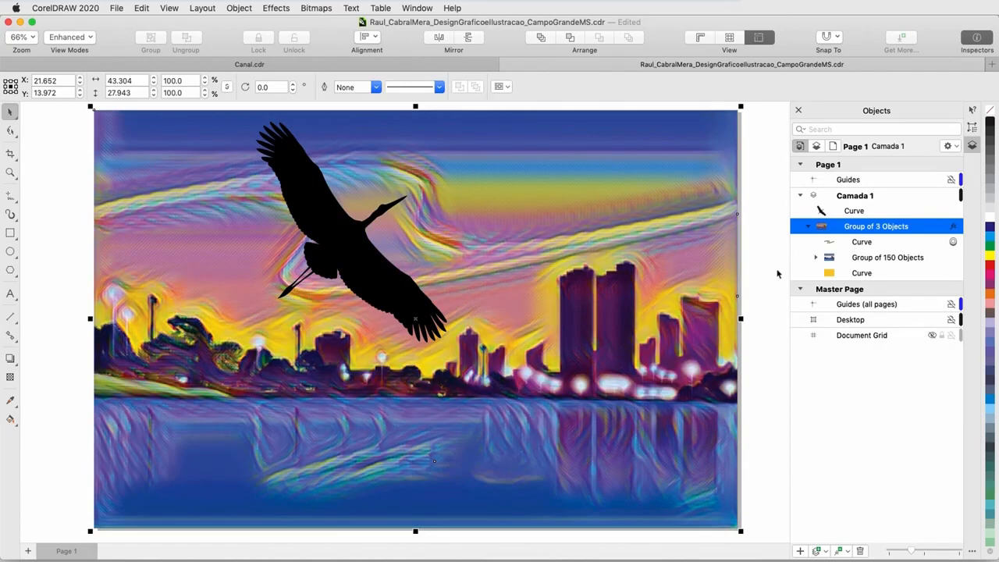
{"action": "key", "text": "super+z"}
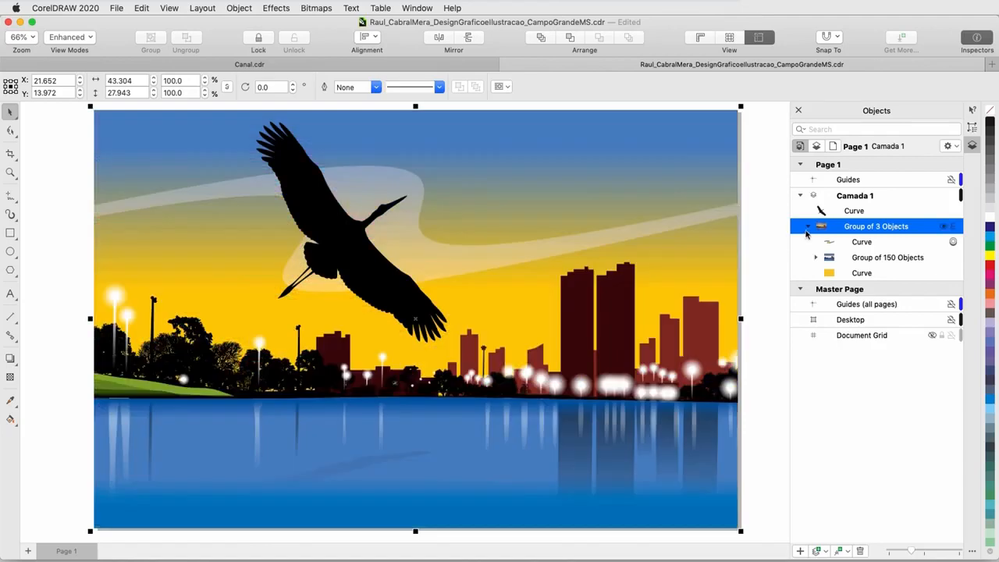
Step: Add an Elephant Skin texture effect to the bird silhouette with a green colour
{"action": "left_click", "coordinate": [868, 212]}
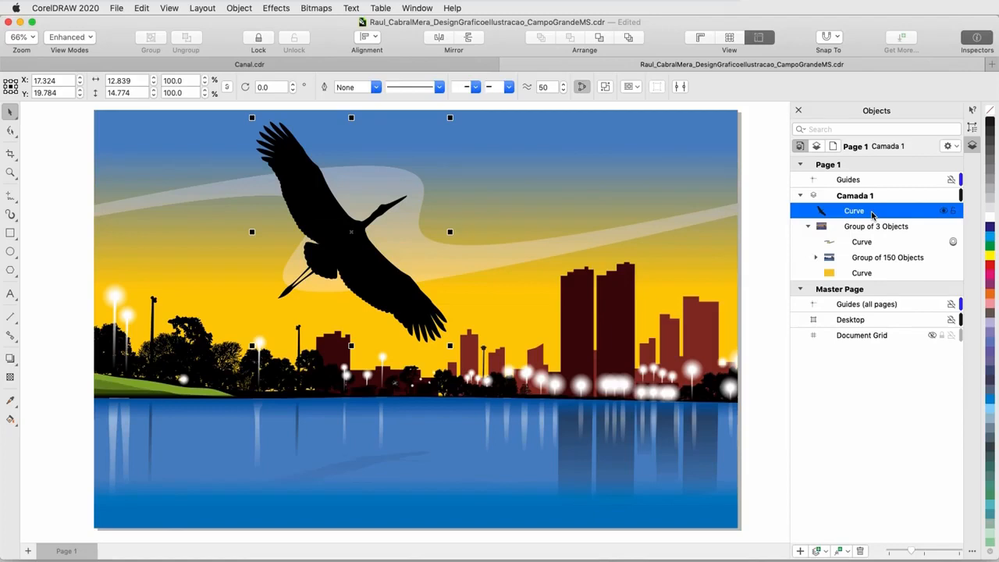
{"action": "left_click", "coordinate": [973, 128]}
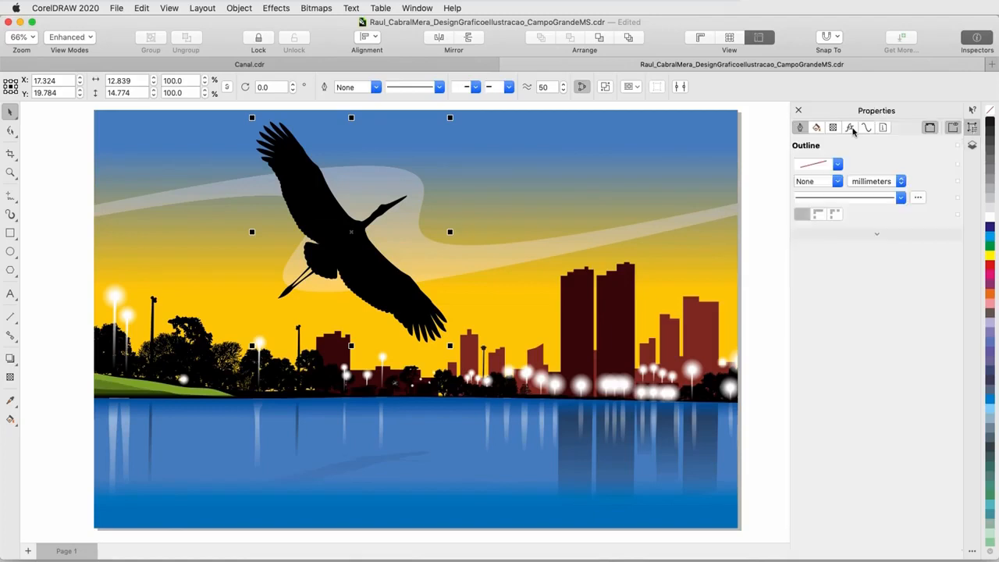
{"action": "left_click", "coordinate": [852, 129]}
{"action": "left_click", "coordinate": [802, 297]}
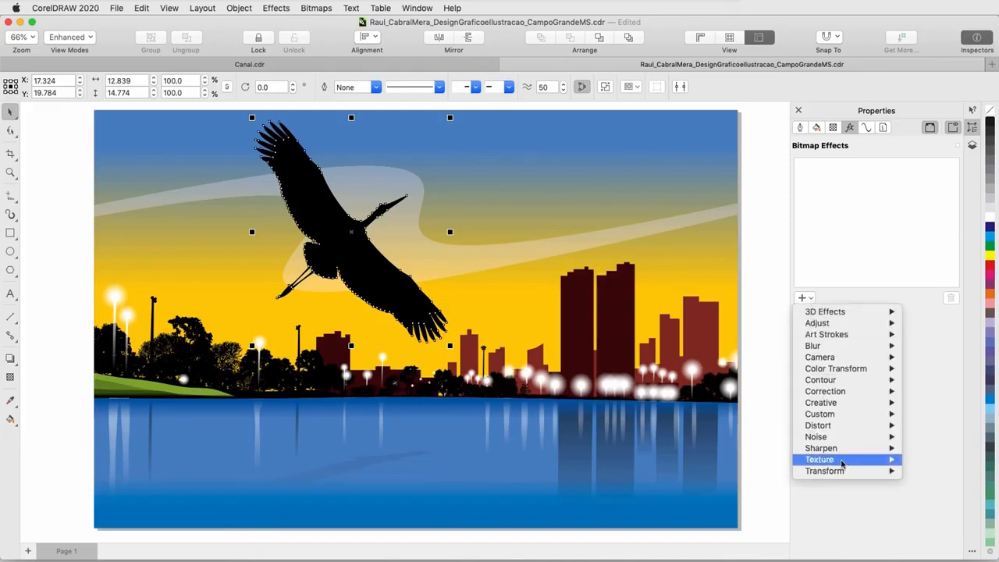
{"action": "mouse_move", "coordinate": [842, 460]}
{"action": "left_click", "coordinate": [933, 471]}
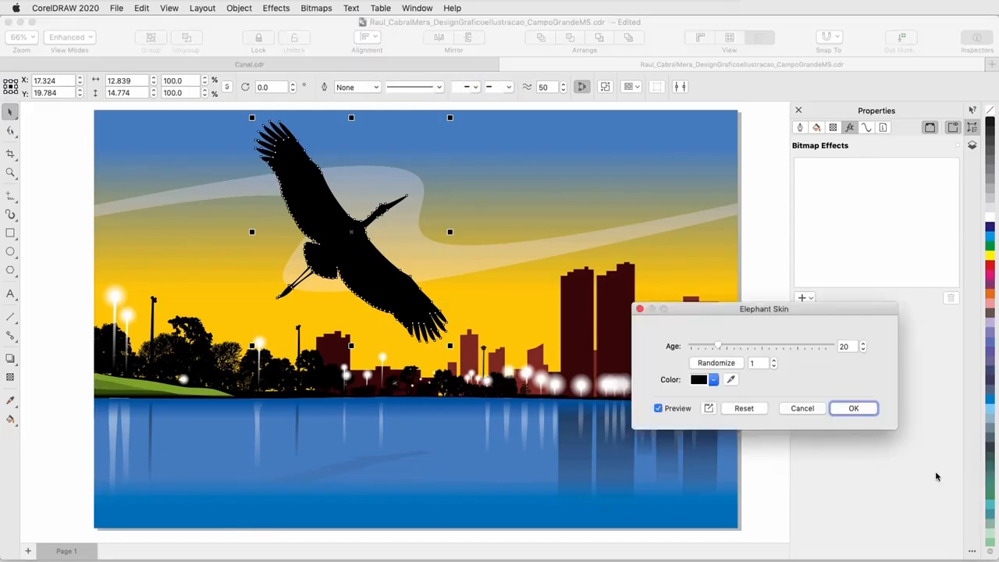
{"action": "left_click", "coordinate": [712, 380]}
{"action": "left_click", "coordinate": [715, 517]}
{"action": "left_click", "coordinate": [779, 382]}
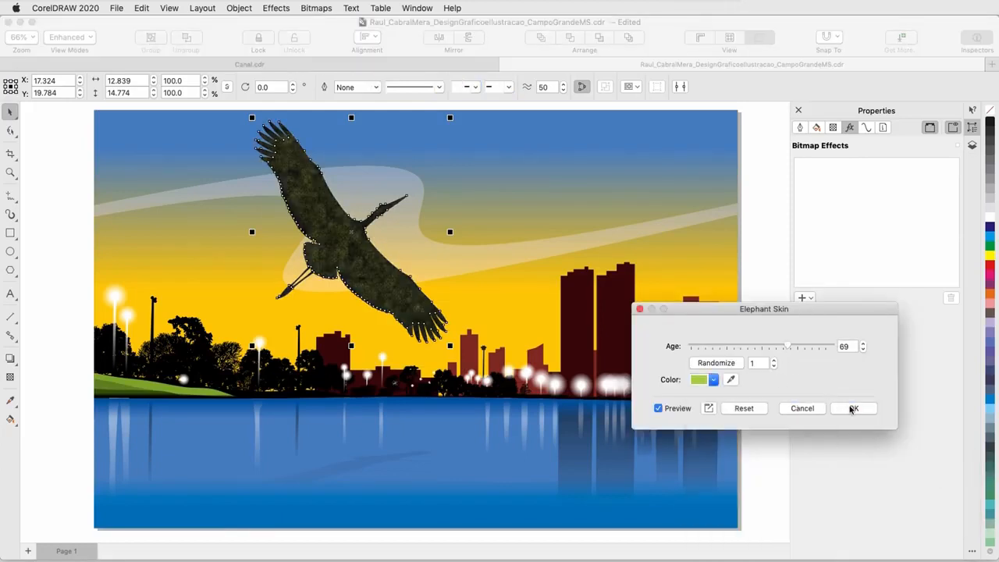
{"action": "left_click", "coordinate": [852, 409]}
Step: Add a Pastel Mosaic Art Style effect to the bird and hide its Elephant Skin effect
{"action": "left_click", "coordinate": [804, 297]}
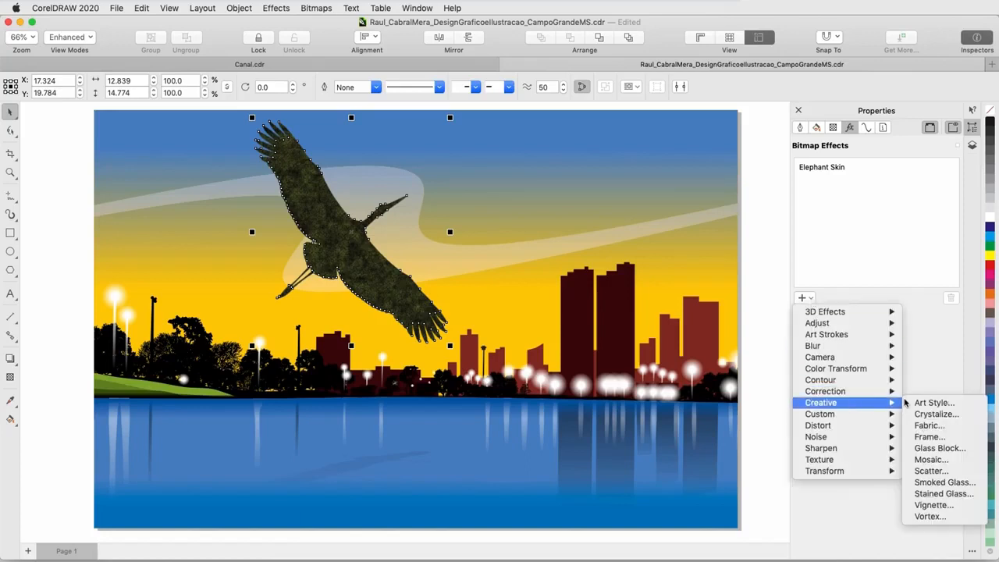
{"action": "left_click", "coordinate": [933, 402]}
{"action": "left_click", "coordinate": [765, 347]}
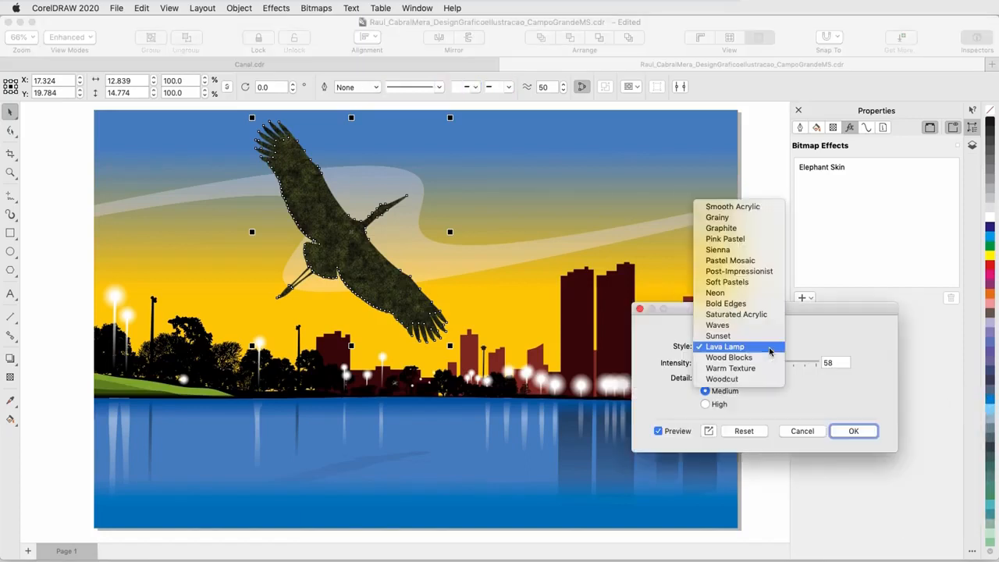
{"action": "left_click", "coordinate": [760, 260]}
{"action": "left_click", "coordinate": [858, 431]}
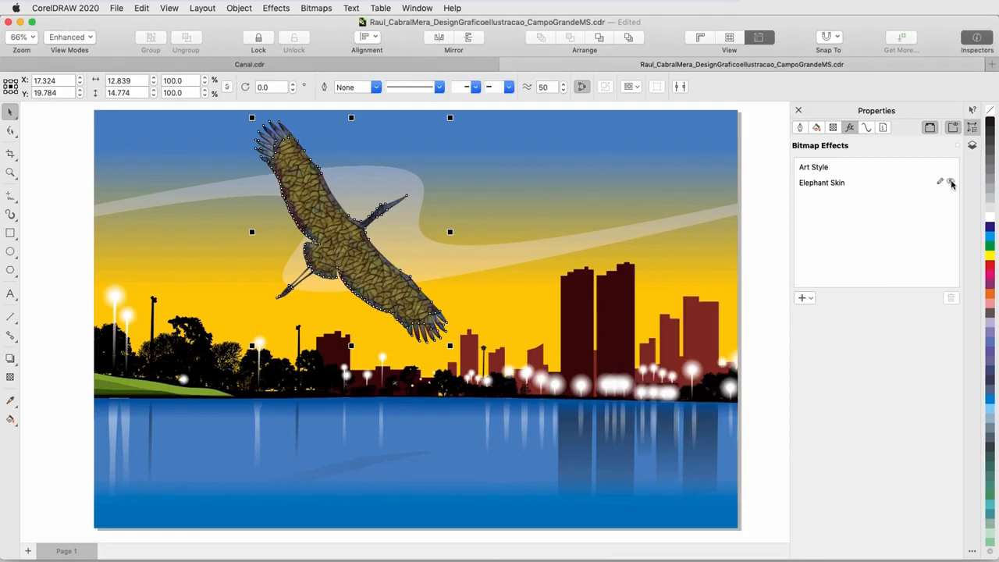
{"action": "left_click", "coordinate": [951, 181]}
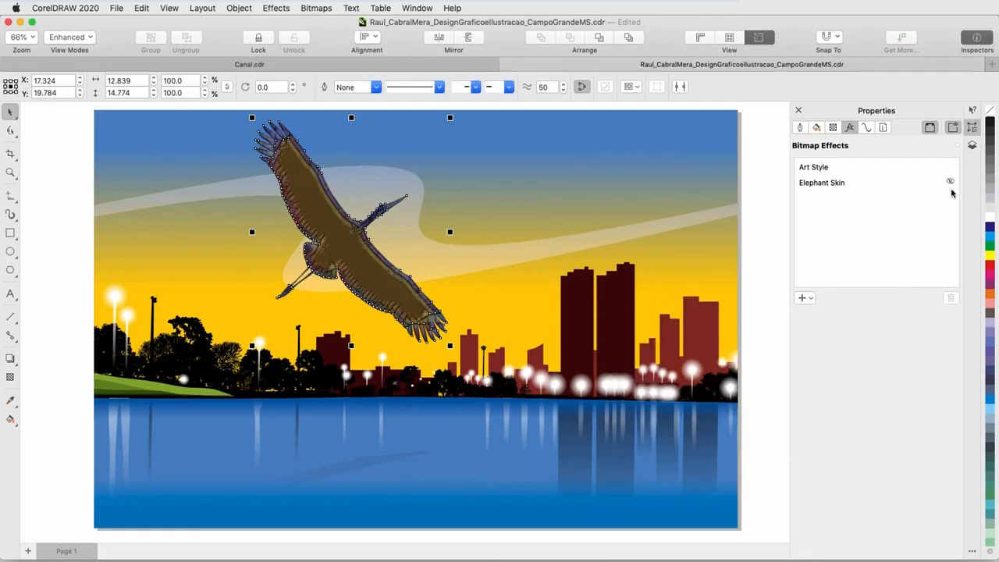
Step: Show the bird's Elephant Skin effect again and move it above Art Style in the effect stack
{"action": "left_click", "coordinate": [951, 183]}
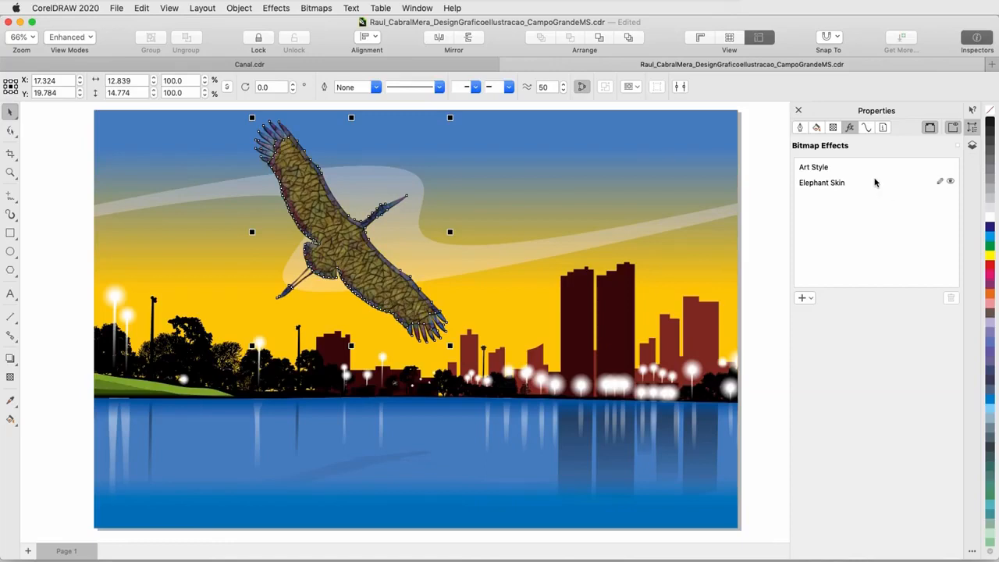
{"action": "left_click", "coordinate": [831, 184]}
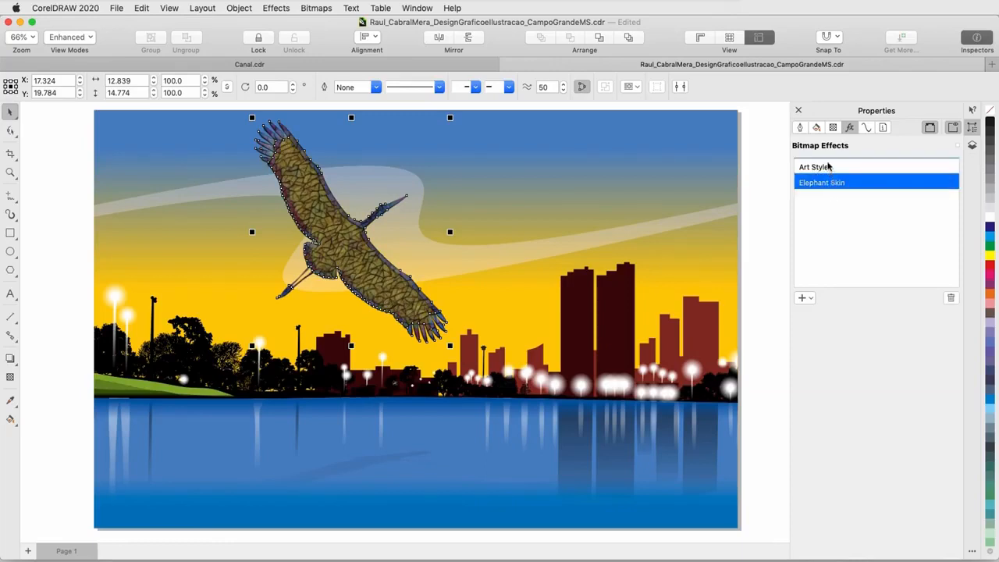
{"action": "left_click_drag", "start_coordinate": [829, 167], "coordinate": [830, 167]}
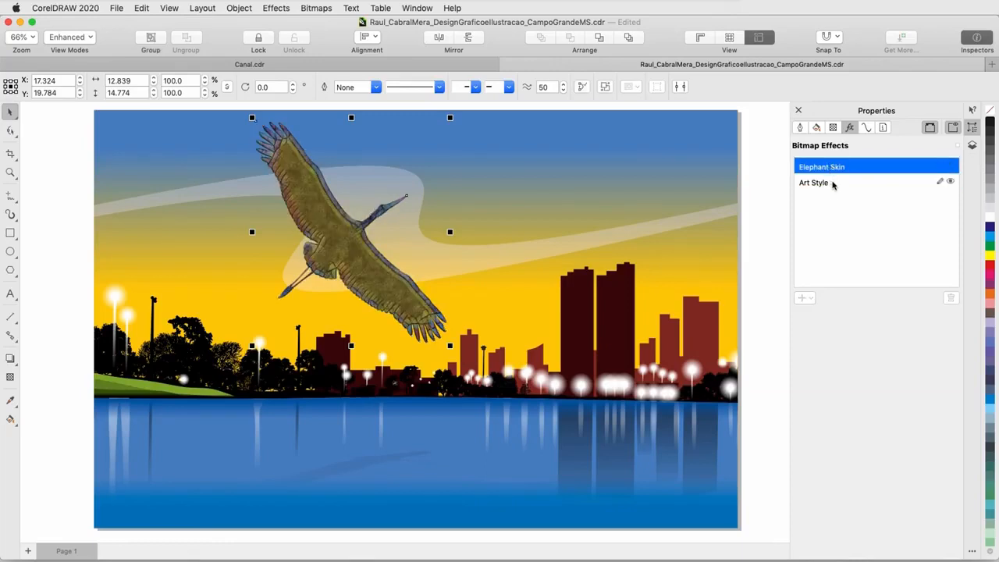
Step: Reorder the bird's effects so Art Style sits above Elephant Skin again
{"action": "left_click", "coordinate": [835, 184]}
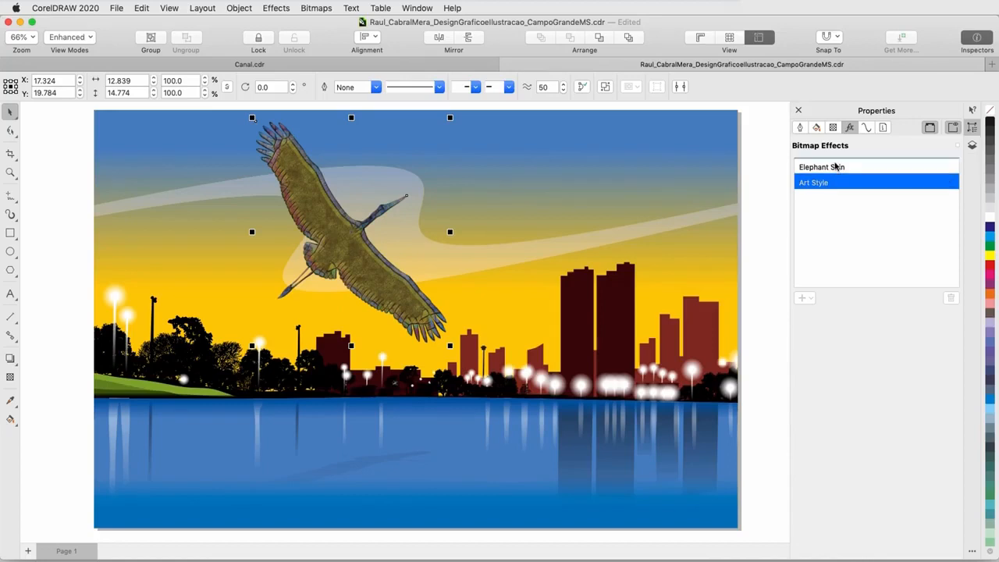
{"action": "left_click_drag", "start_coordinate": [835, 166], "coordinate": [834, 183]}
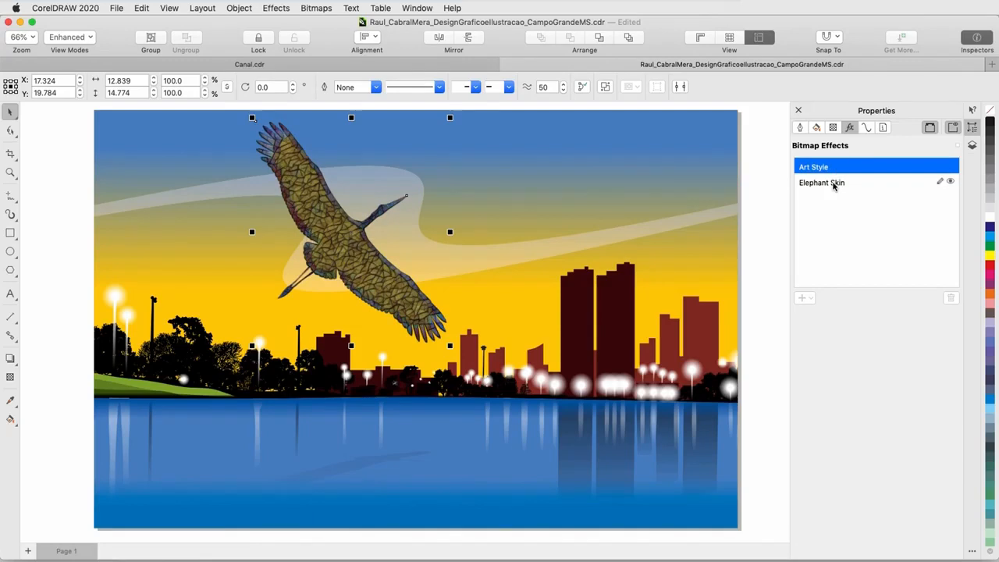
Step: Copy both the Art Style and Elephant Skin effects onto the twin towers in the skyline, then deselect
{"action": "left_click", "coordinate": [834, 183], "text": "shift"}
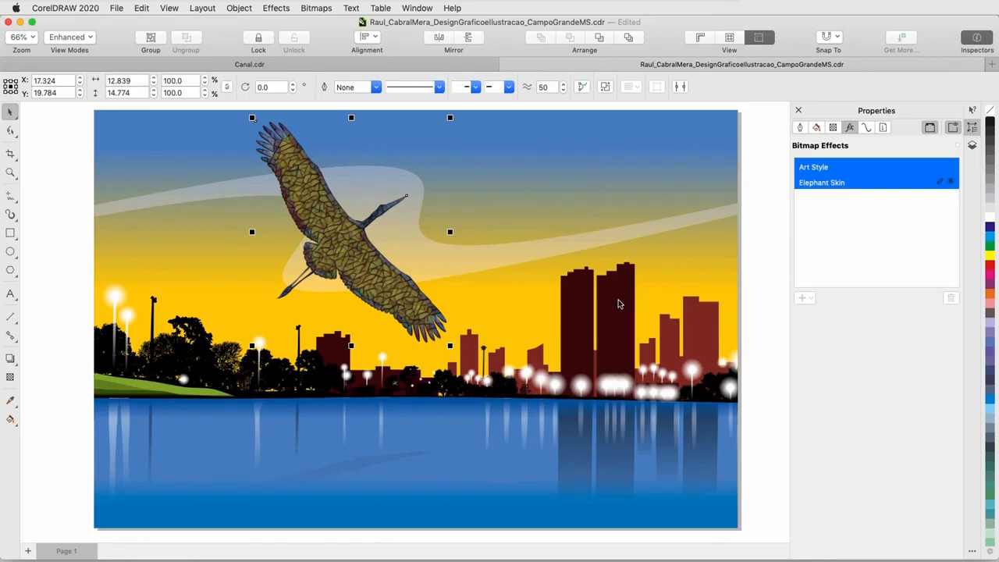
{"action": "left_click", "coordinate": [614, 312]}
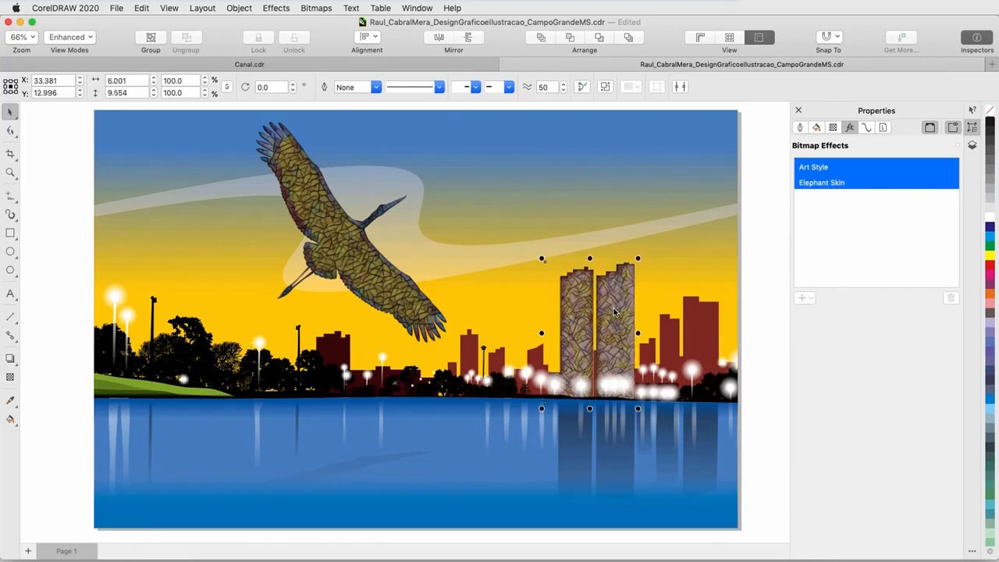
{"action": "left_click", "coordinate": [763, 226]}
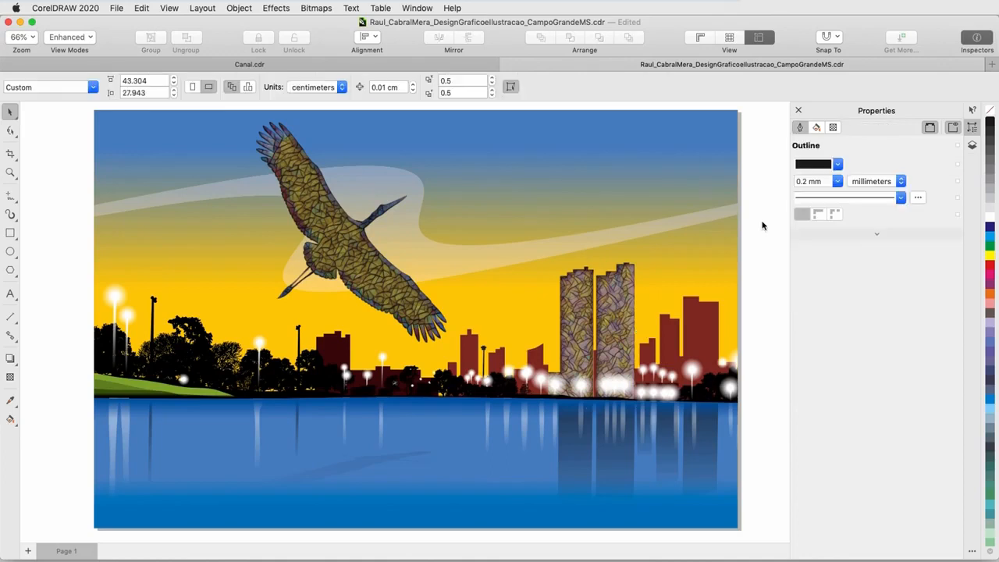